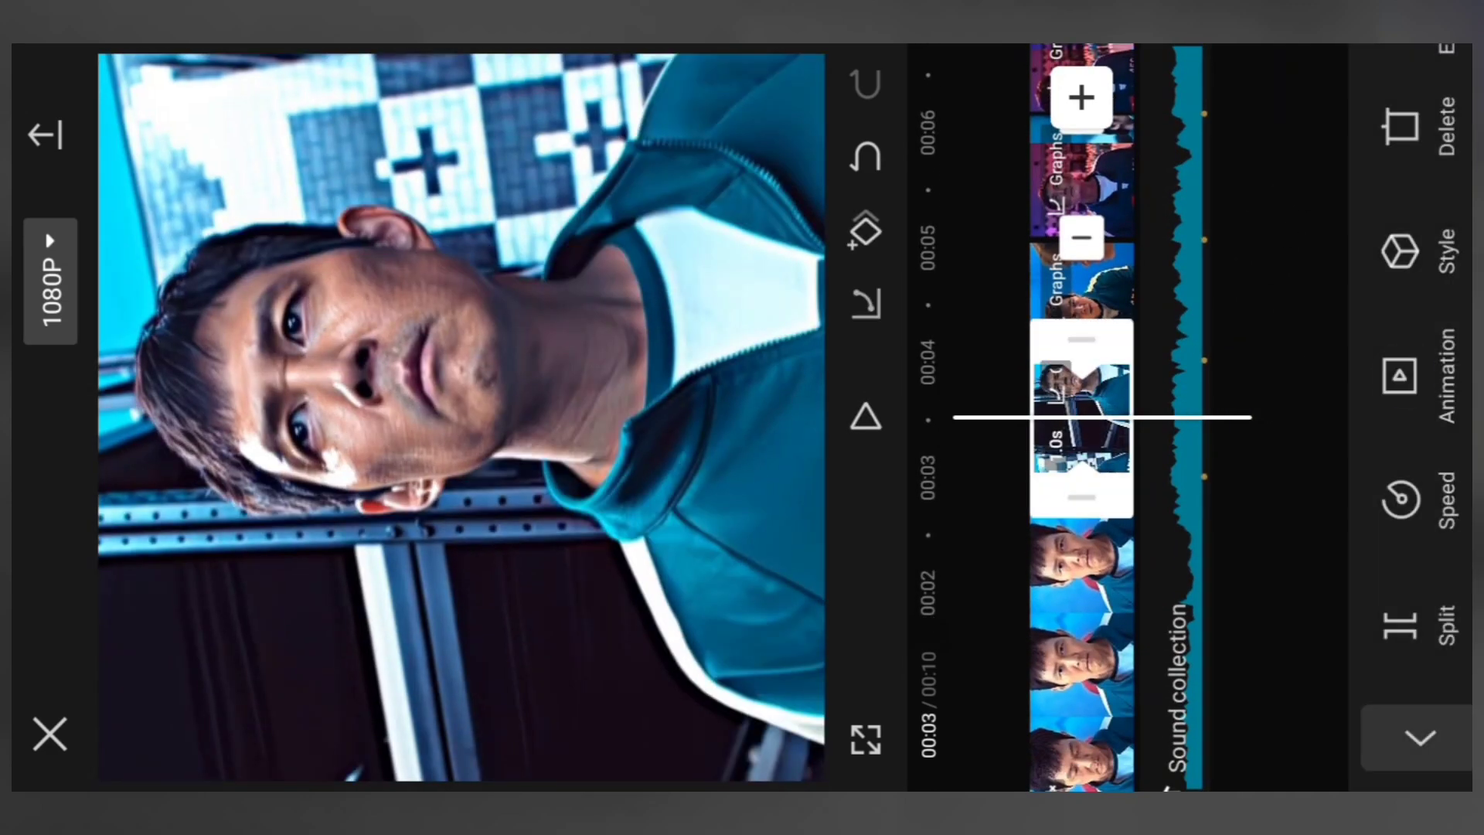
- Give the clip at 00:08 a Zoom Out in-animation
{"action": "left_click", "coordinate": [1403, 376]}
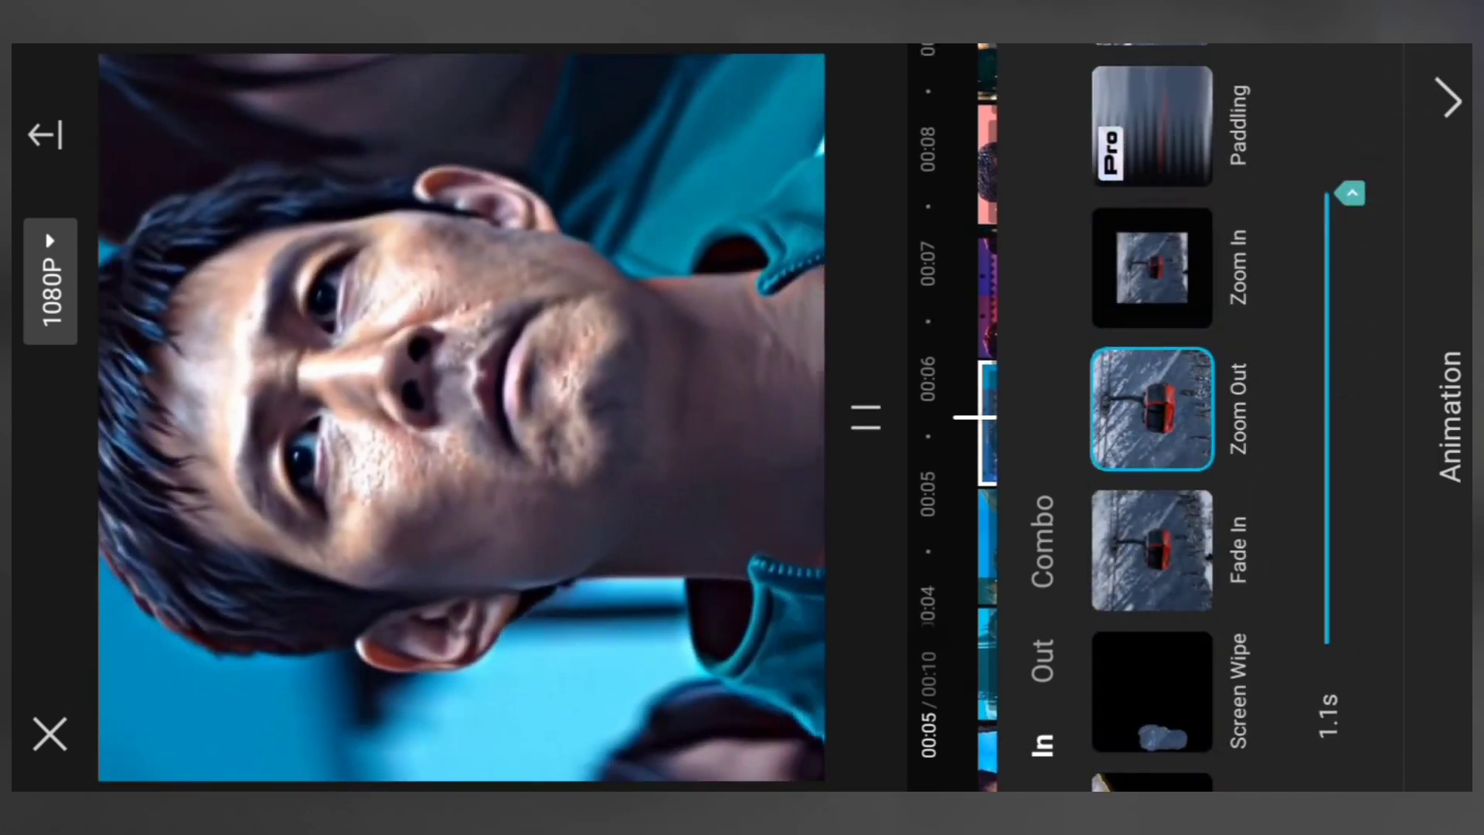
{"action": "left_click_drag", "start_coordinate": [1202, 484], "coordinate": [1203, 438]}
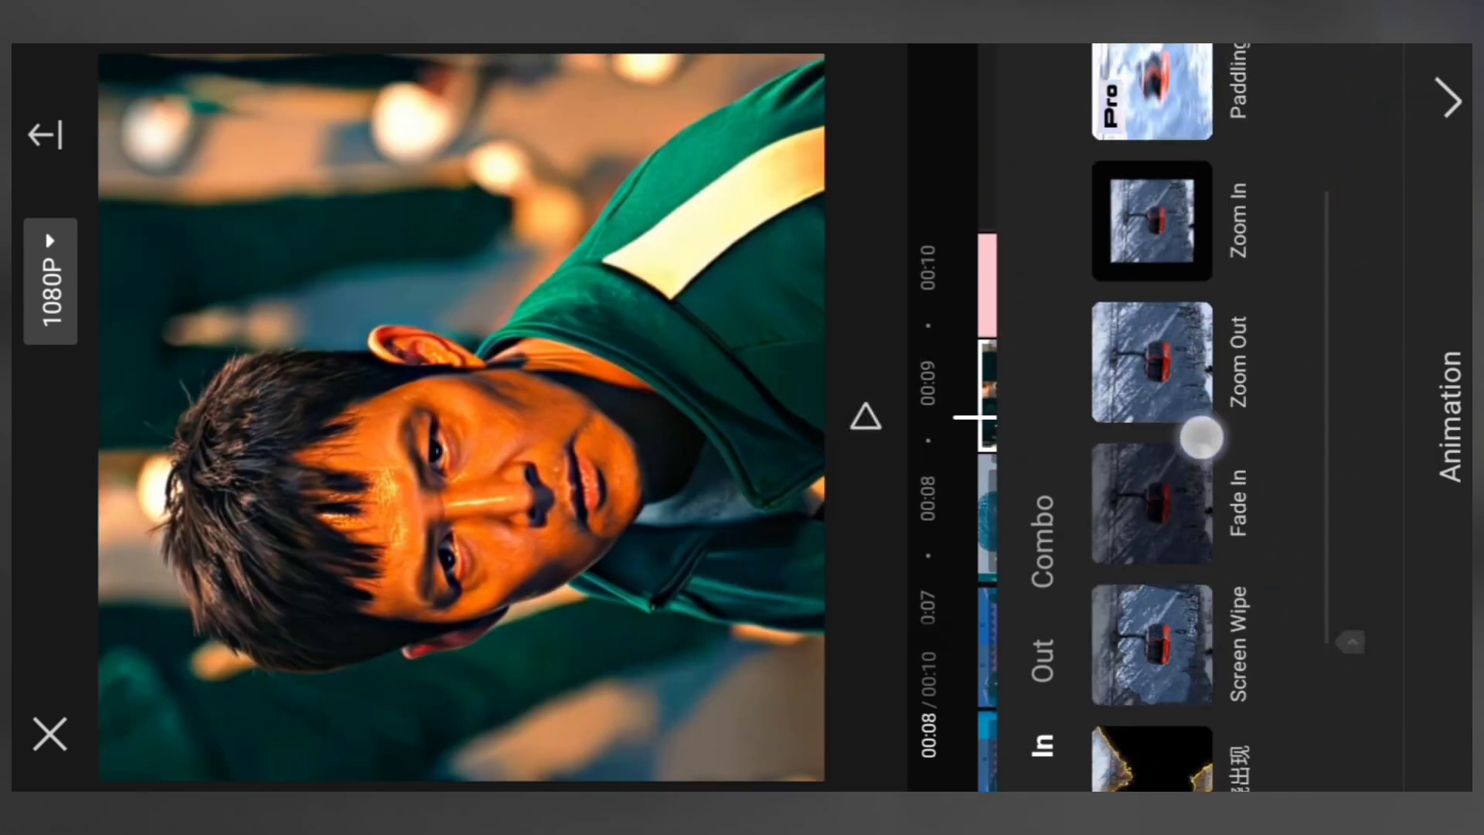
{"action": "left_click", "coordinate": [1202, 439]}
{"action": "left_click", "coordinate": [1452, 100]}
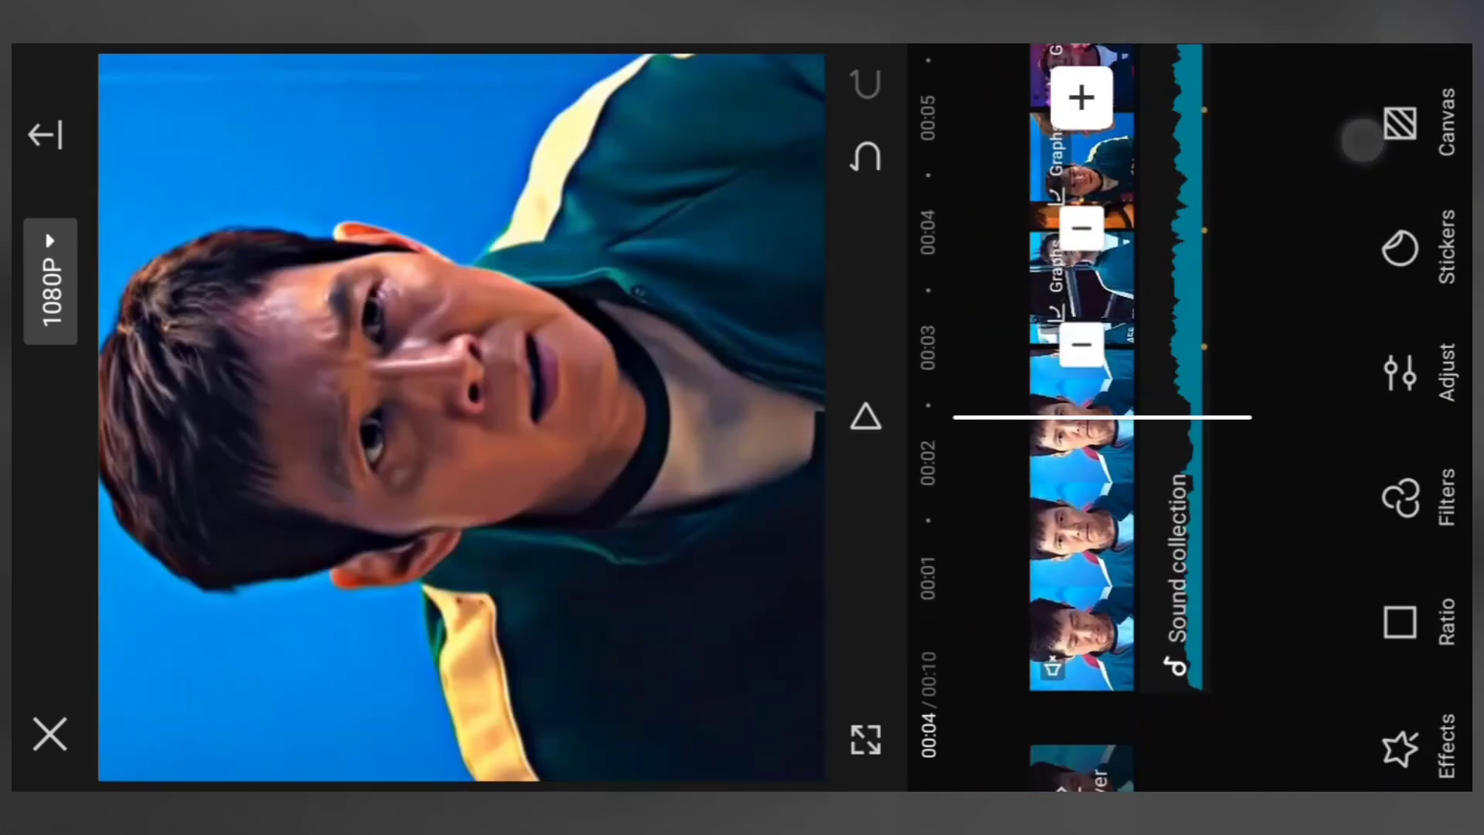
- Play back the edit to check the animation, then return the playhead to 00:03
{"action": "left_click", "coordinate": [866, 417]}
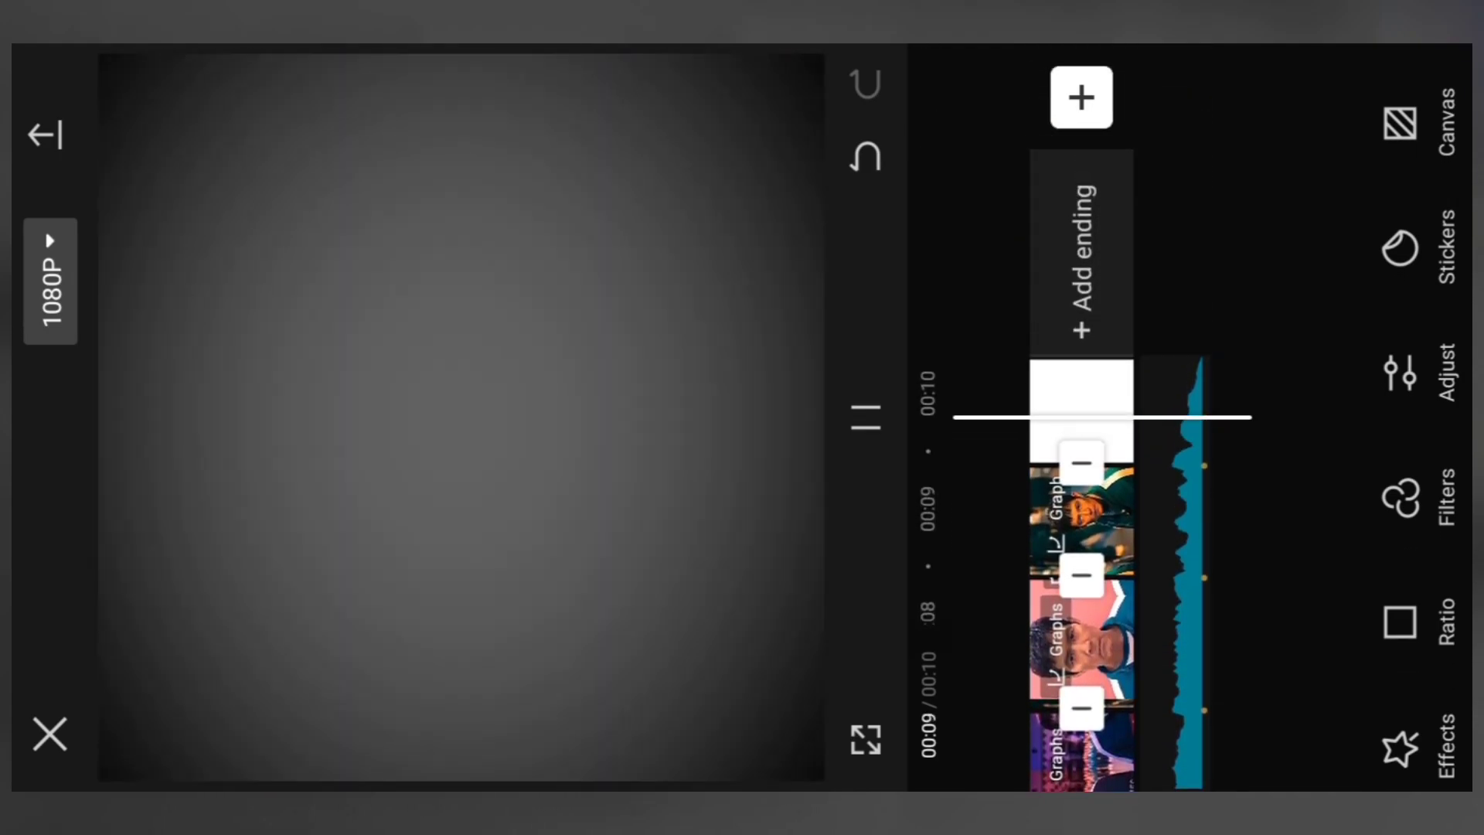
{"action": "left_click_drag", "start_coordinate": [1322, 296], "coordinate": [1319, 166]}
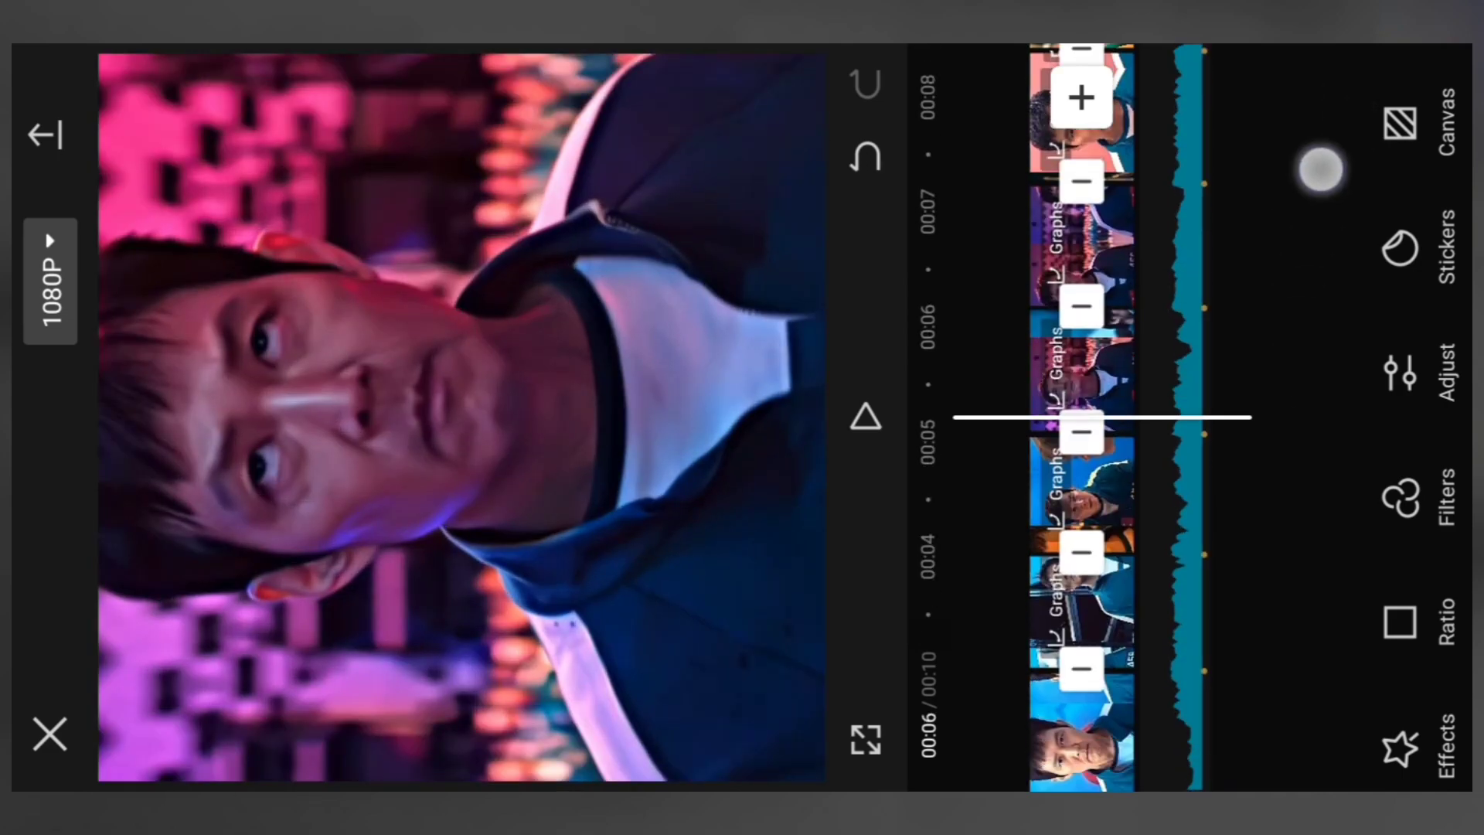
{"action": "left_click_drag", "start_coordinate": [1302, 231], "coordinate": [1302, 170]}
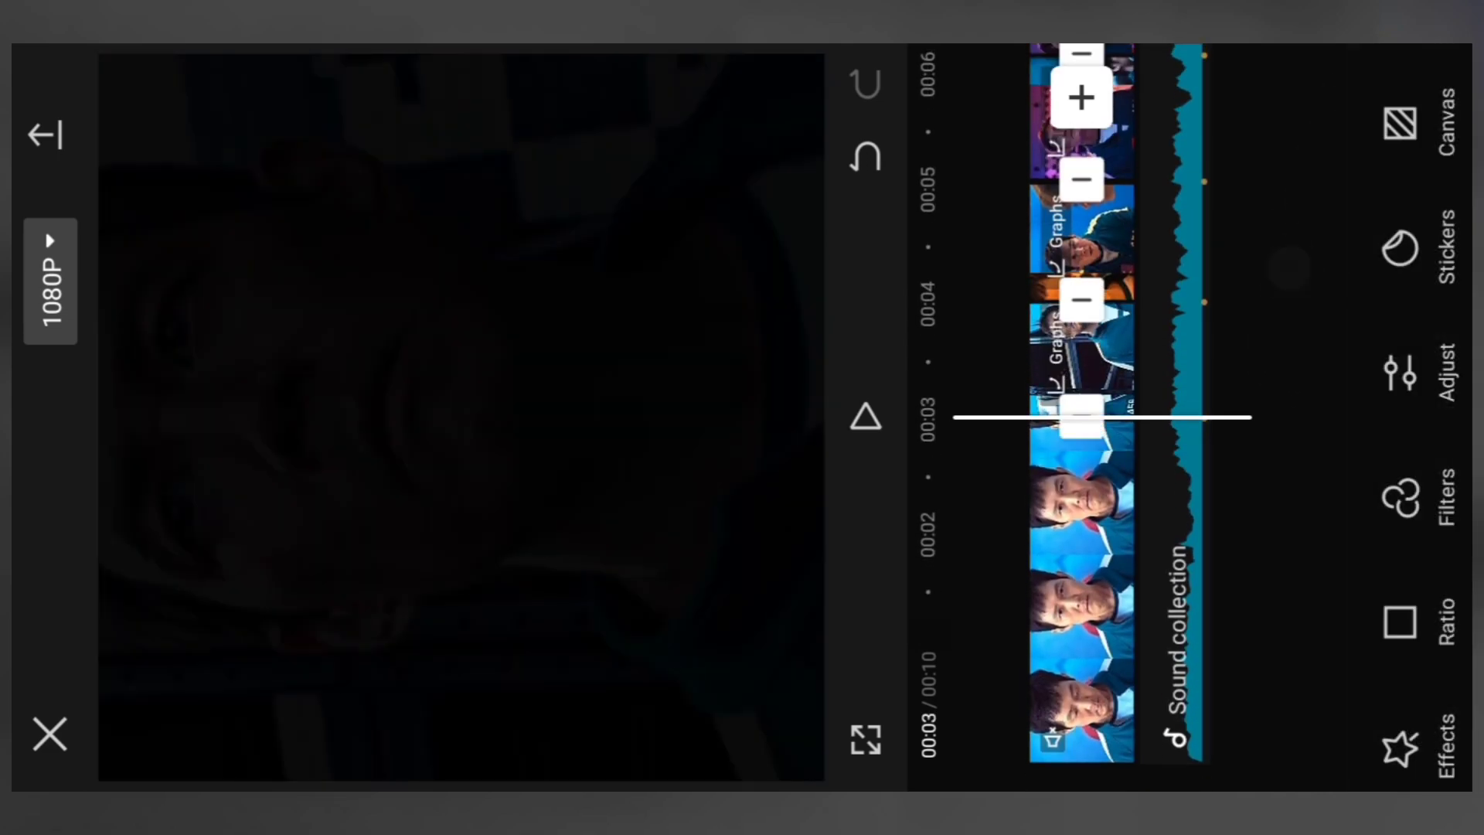
- Search Video effects for 'oblique blur' and add Oblique Blur at 00:03
{"action": "left_click", "coordinate": [1083, 359]}
{"action": "left_click", "coordinate": [1303, 221]}
{"action": "left_click", "coordinate": [1425, 437]}
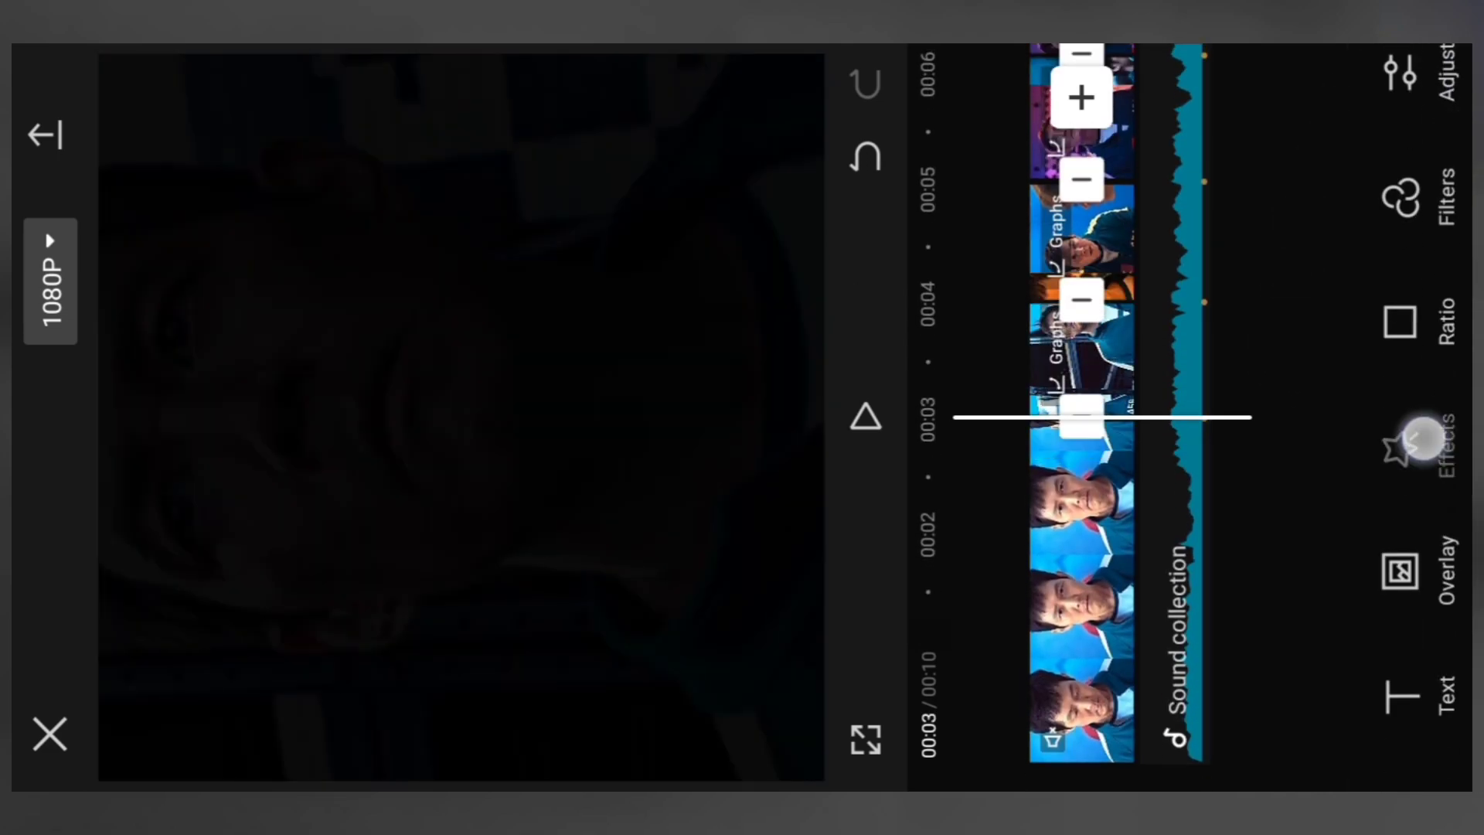
{"action": "left_click", "coordinate": [1433, 555]}
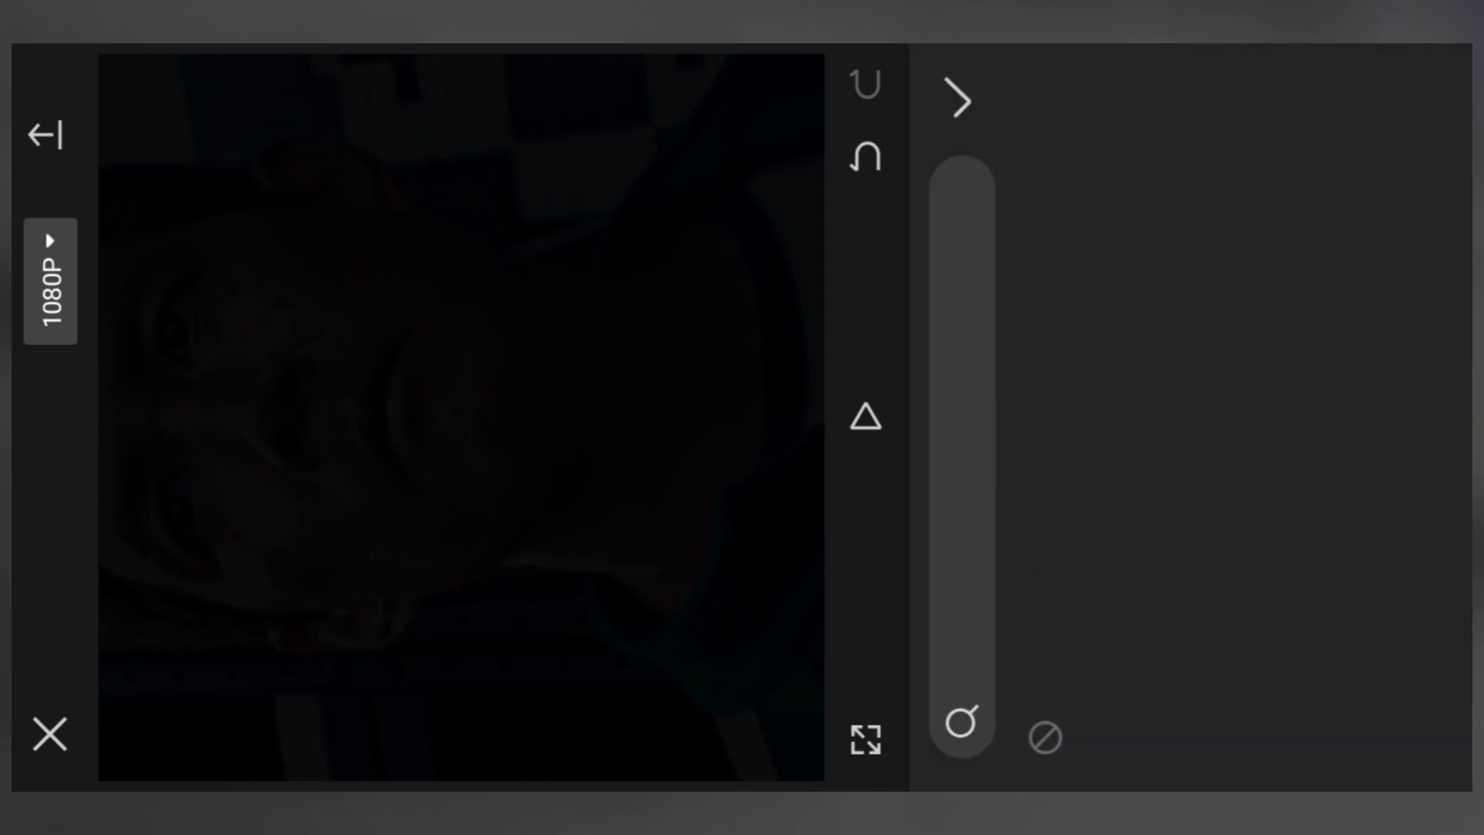
{"action": "left_click", "coordinate": [968, 415]}
{"action": "type", "text": "obli"}
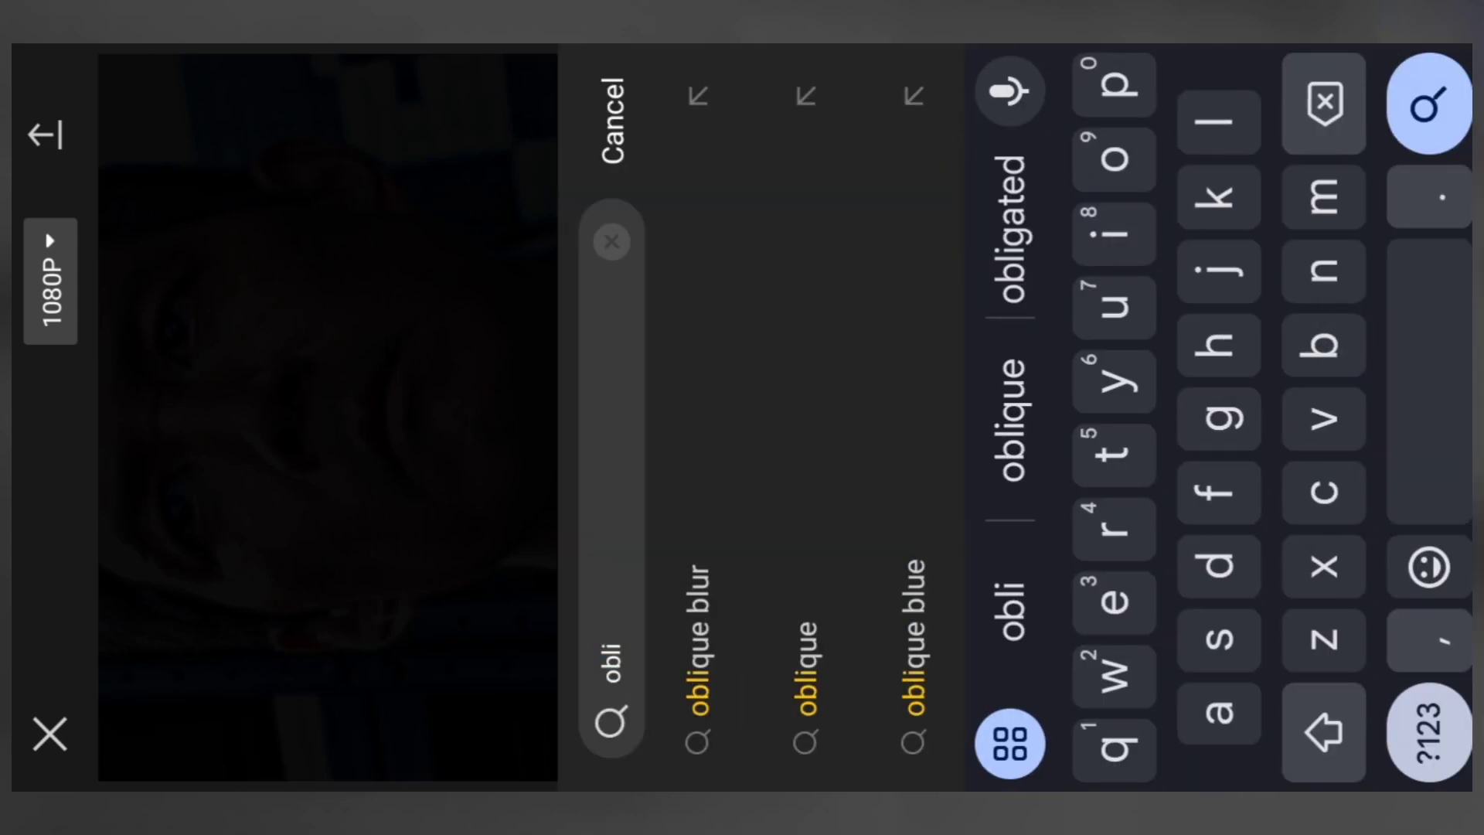
{"action": "left_click", "coordinate": [692, 593]}
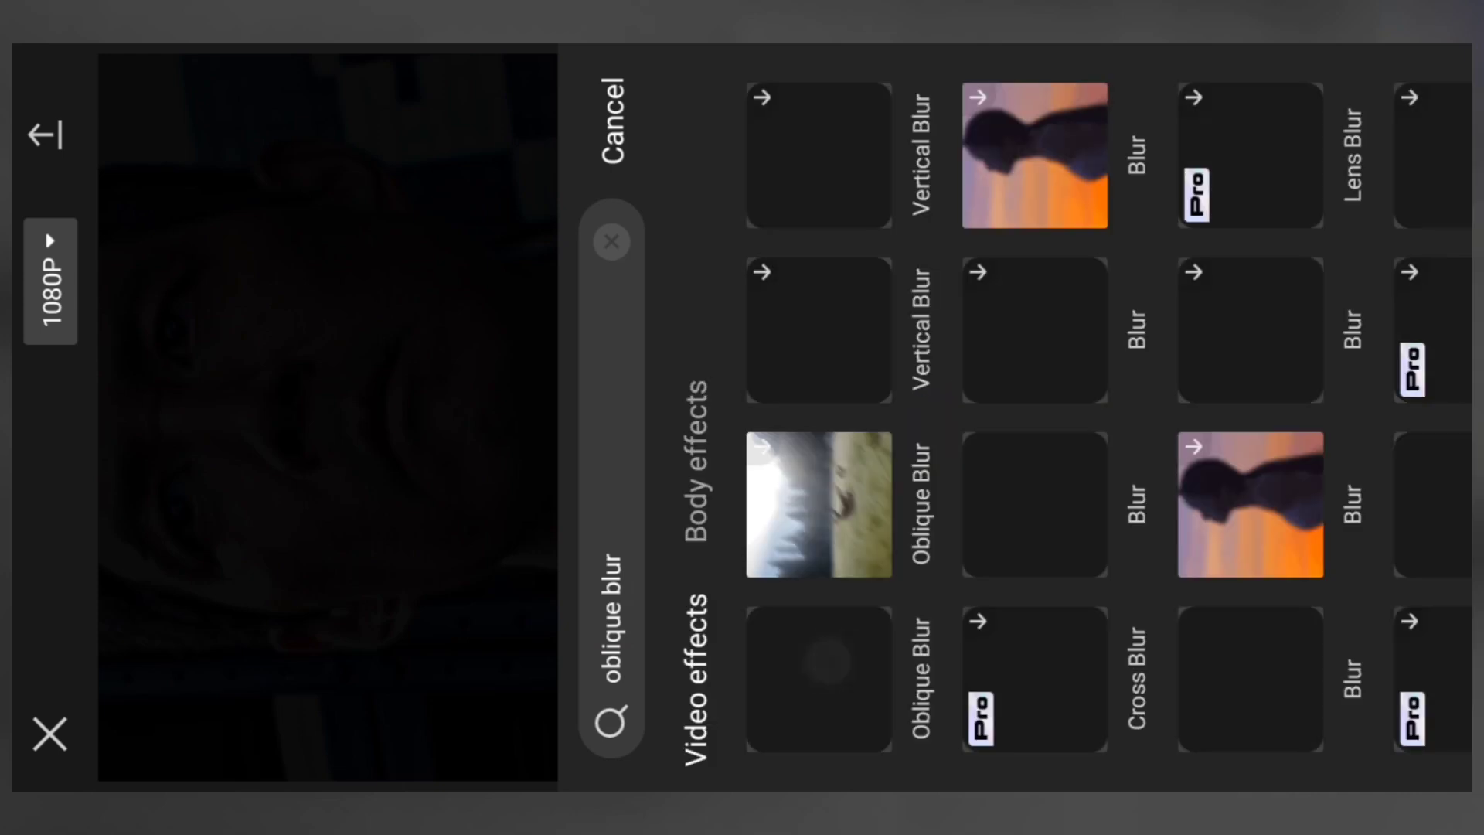
{"action": "left_click", "coordinate": [818, 680]}
{"action": "left_click", "coordinate": [611, 124]}
- Reposition the Oblique Blur effect and shorten it to a few frames
{"action": "left_click", "coordinate": [961, 99]}
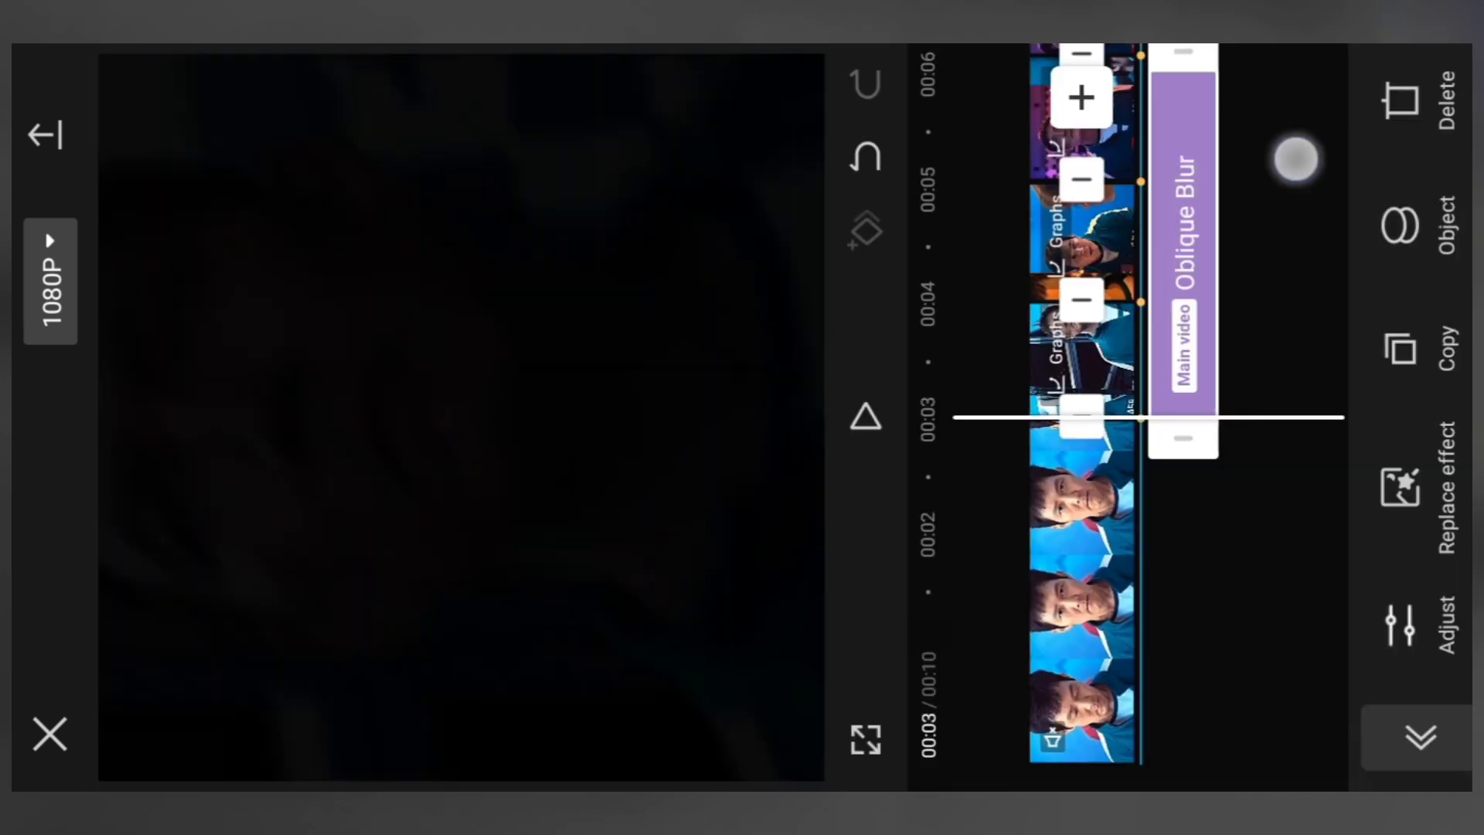
{"action": "mouse_move", "coordinate": [1216, 394]}
{"action": "left_mouse_down"}
{"action": "mouse_move", "coordinate": [1289, 664]}
{"action": "mouse_move", "coordinate": [1306, 259]}
{"action": "left_mouse_up"}
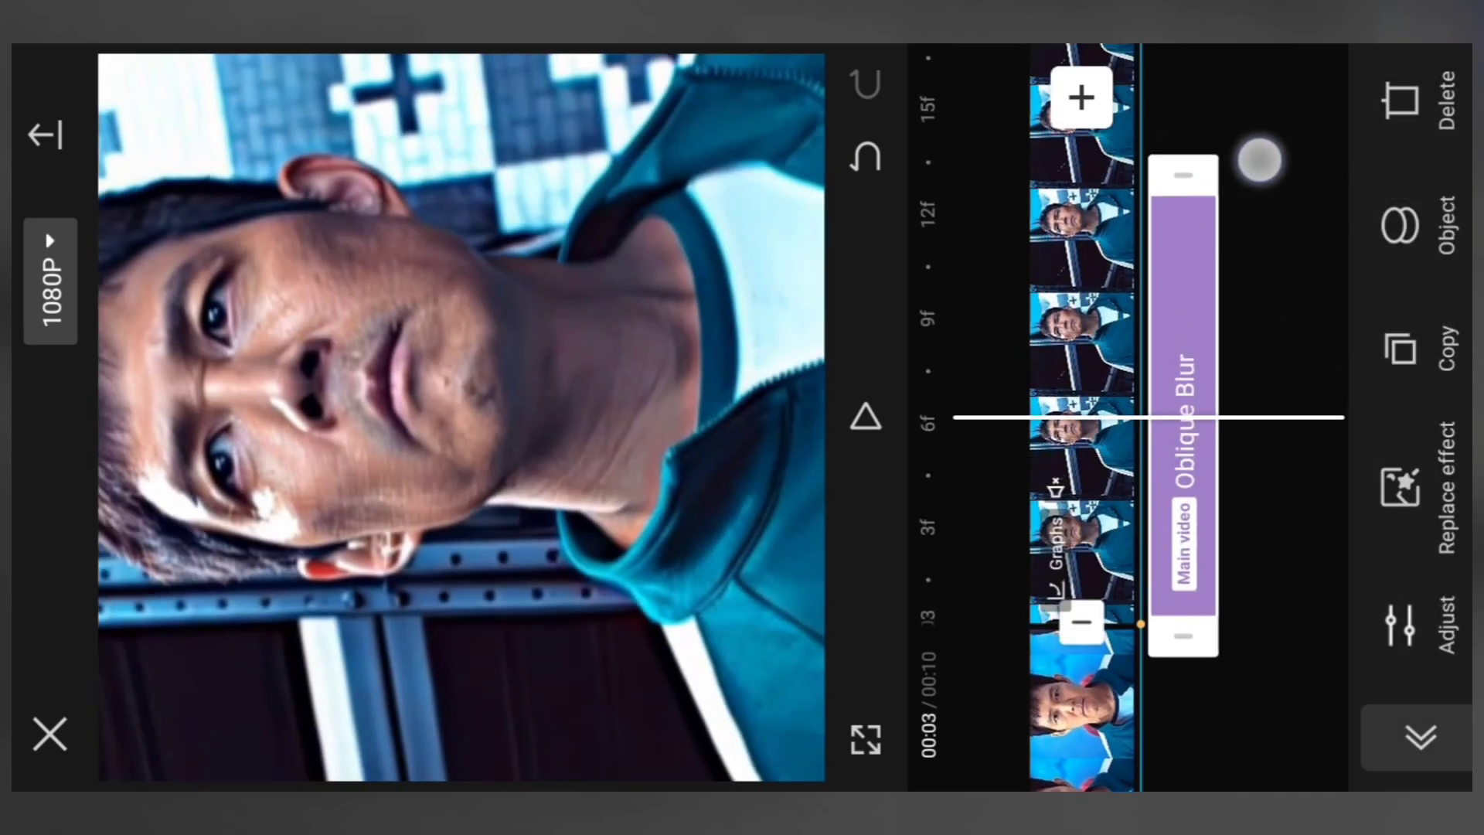
{"action": "left_click_drag", "start_coordinate": [1183, 264], "coordinate": [1289, 464]}
{"action": "left_click", "coordinate": [1309, 281]}
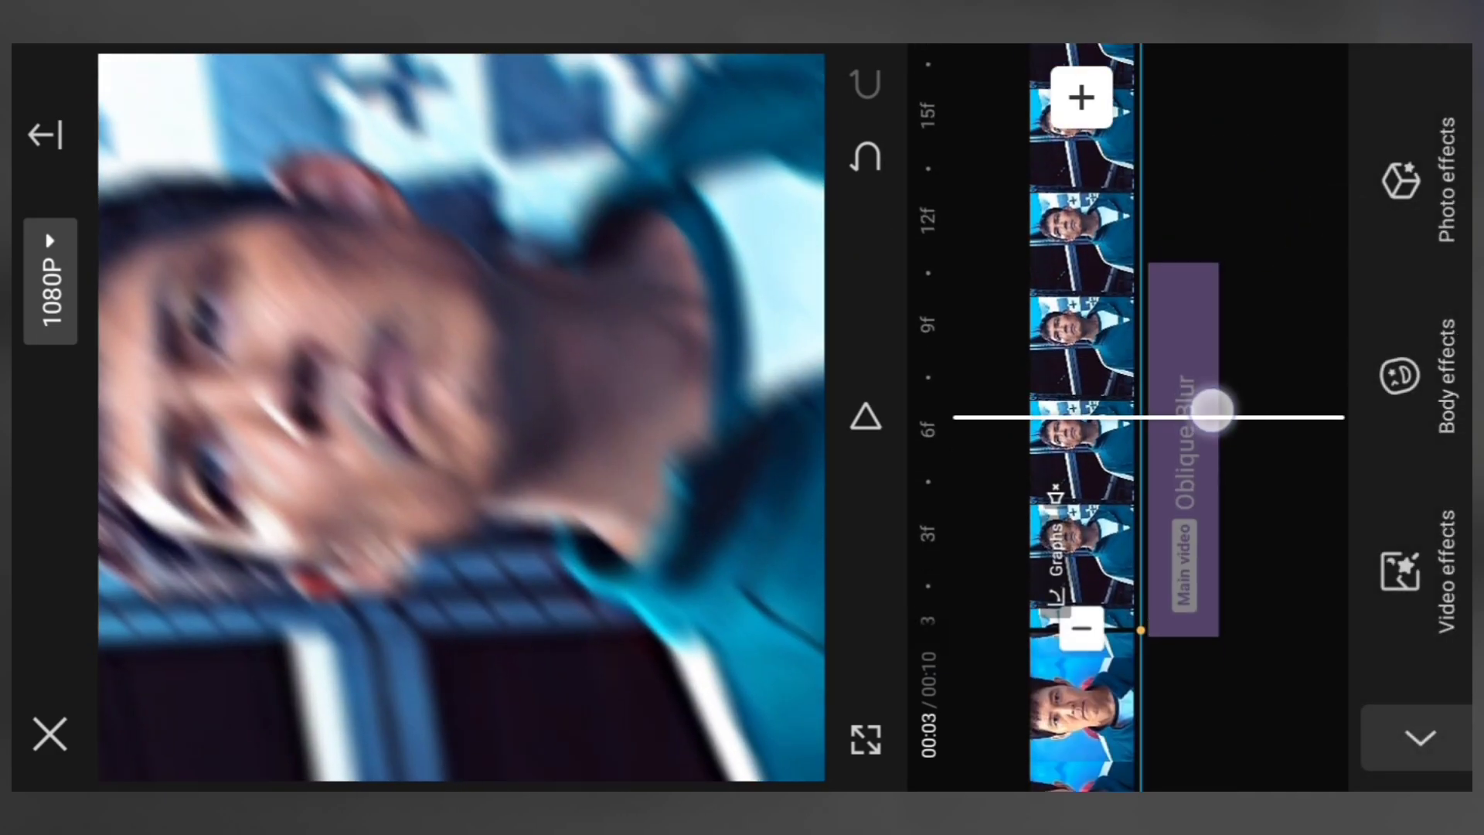
{"action": "left_click_drag", "start_coordinate": [1209, 407], "coordinate": [1326, 232]}
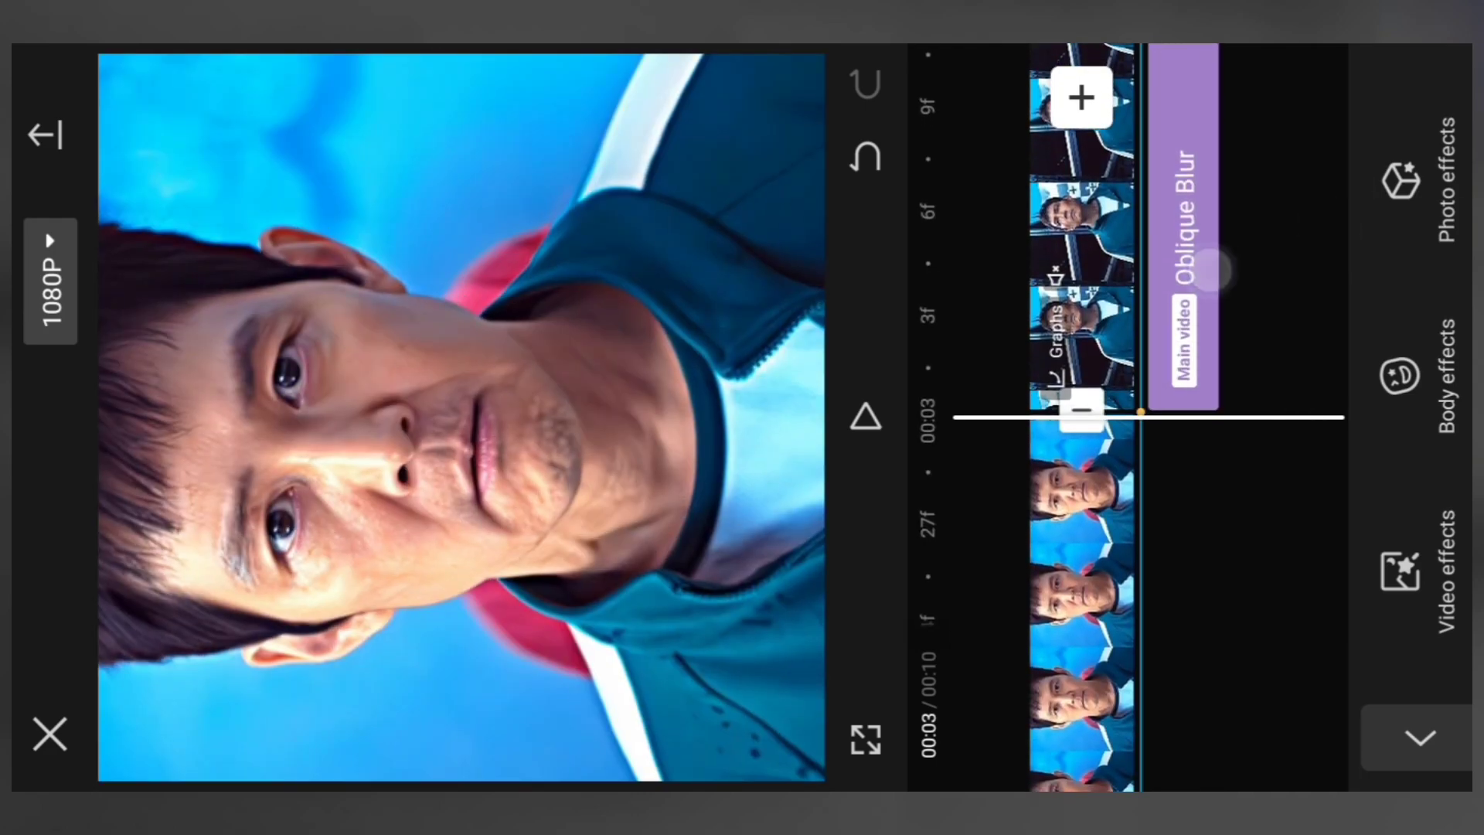
{"action": "left_click", "coordinate": [1295, 239]}
- Apply the blur to all videos, keyframe Blur down to zero at its end, and duplicate it
{"action": "left_click", "coordinate": [1427, 207]}
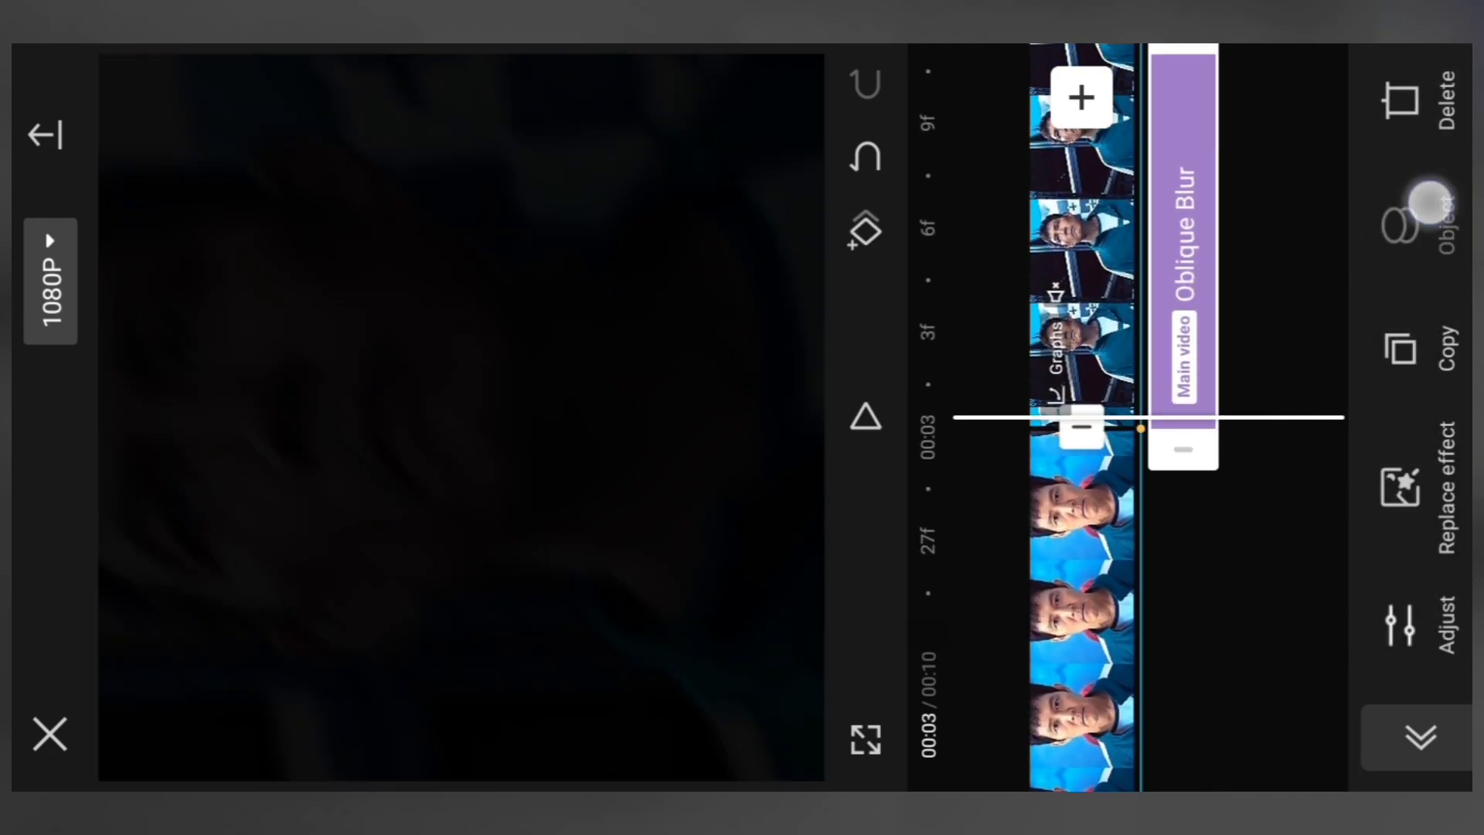
{"action": "left_click", "coordinate": [1451, 101]}
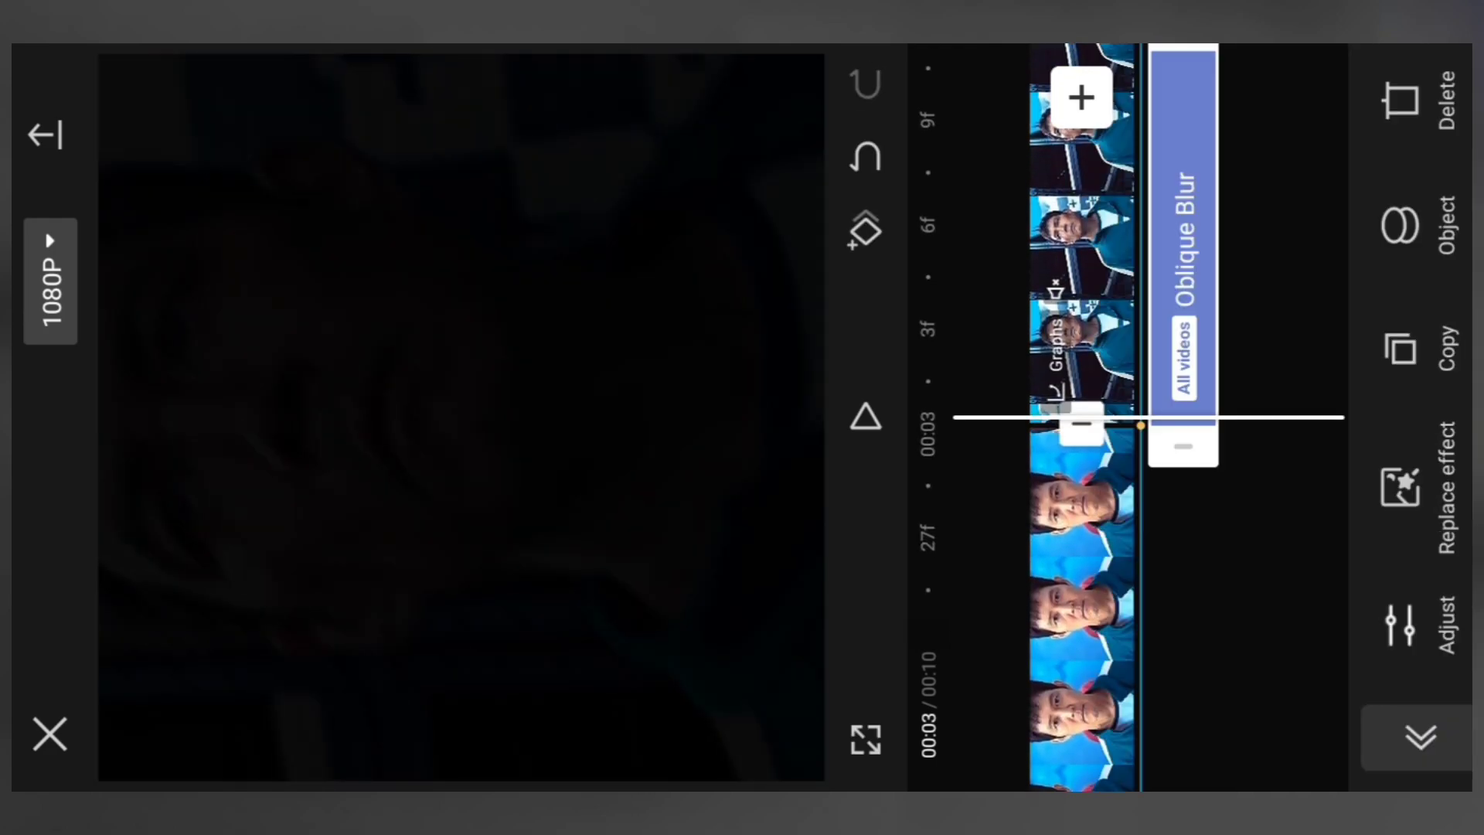
{"action": "left_click_drag", "start_coordinate": [1308, 285], "coordinate": [1329, 311]}
{"action": "left_click", "coordinate": [1415, 624]}
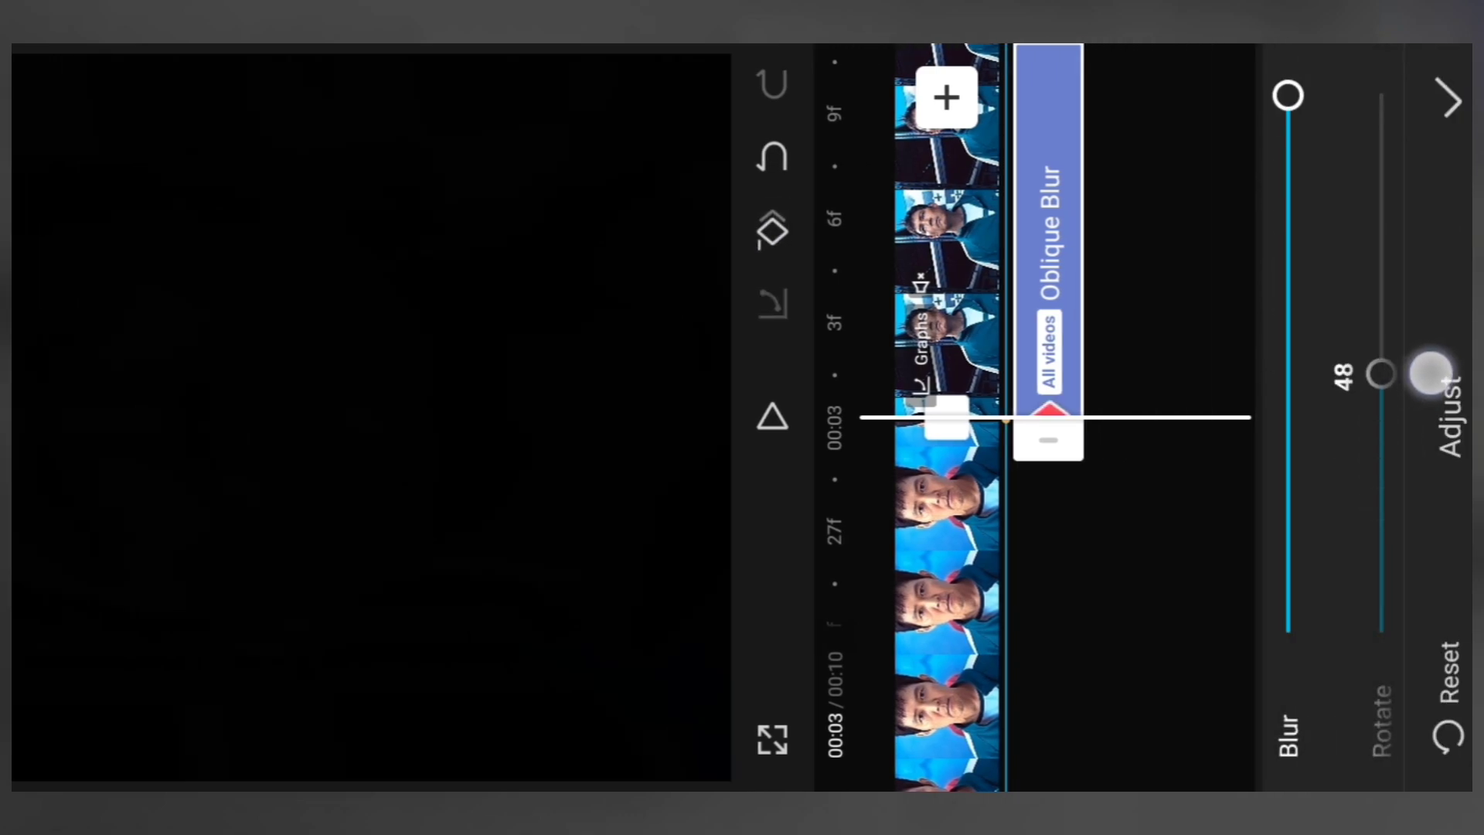
{"action": "left_click_drag", "start_coordinate": [1156, 138], "coordinate": [1254, 402]}
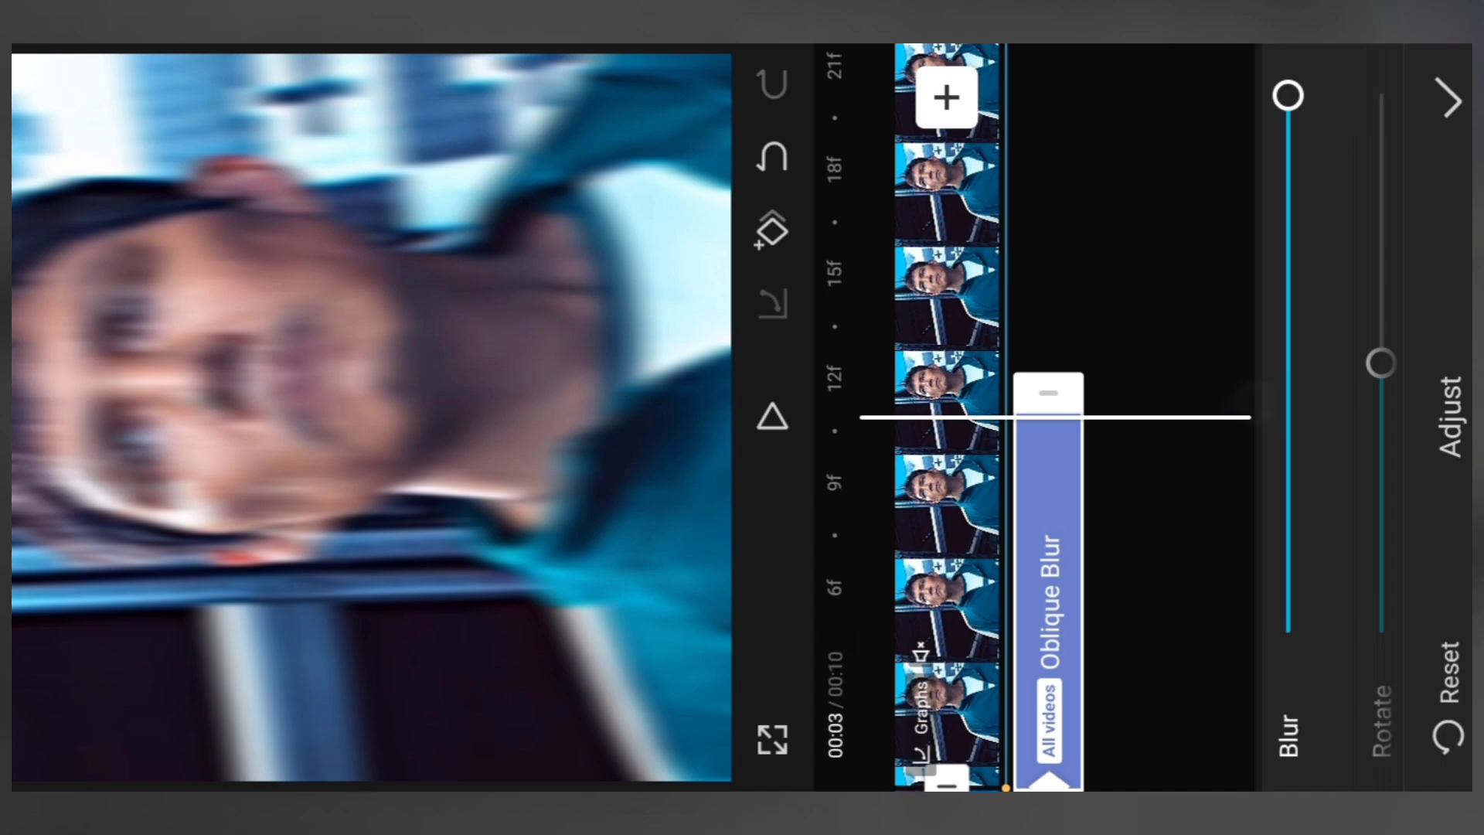
{"action": "left_click_drag", "start_coordinate": [1288, 95], "coordinate": [1353, 618]}
{"action": "left_click", "coordinate": [1236, 235]}
{"action": "left_click", "coordinate": [1295, 291]}
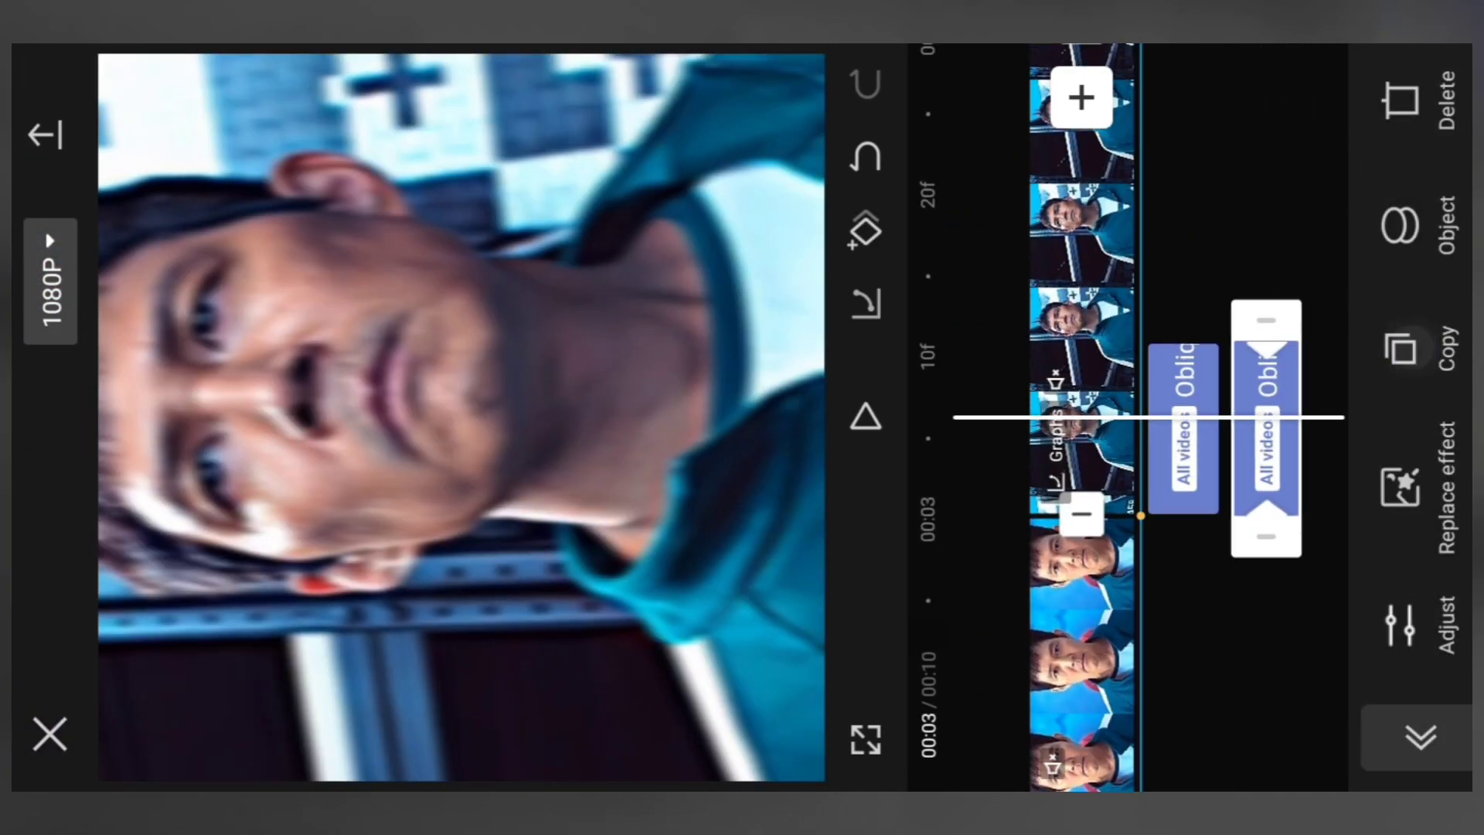
- Play the edit to preview the blur pair at 00:03
{"action": "left_click", "coordinate": [1252, 162]}
{"action": "left_click", "coordinate": [866, 418]}
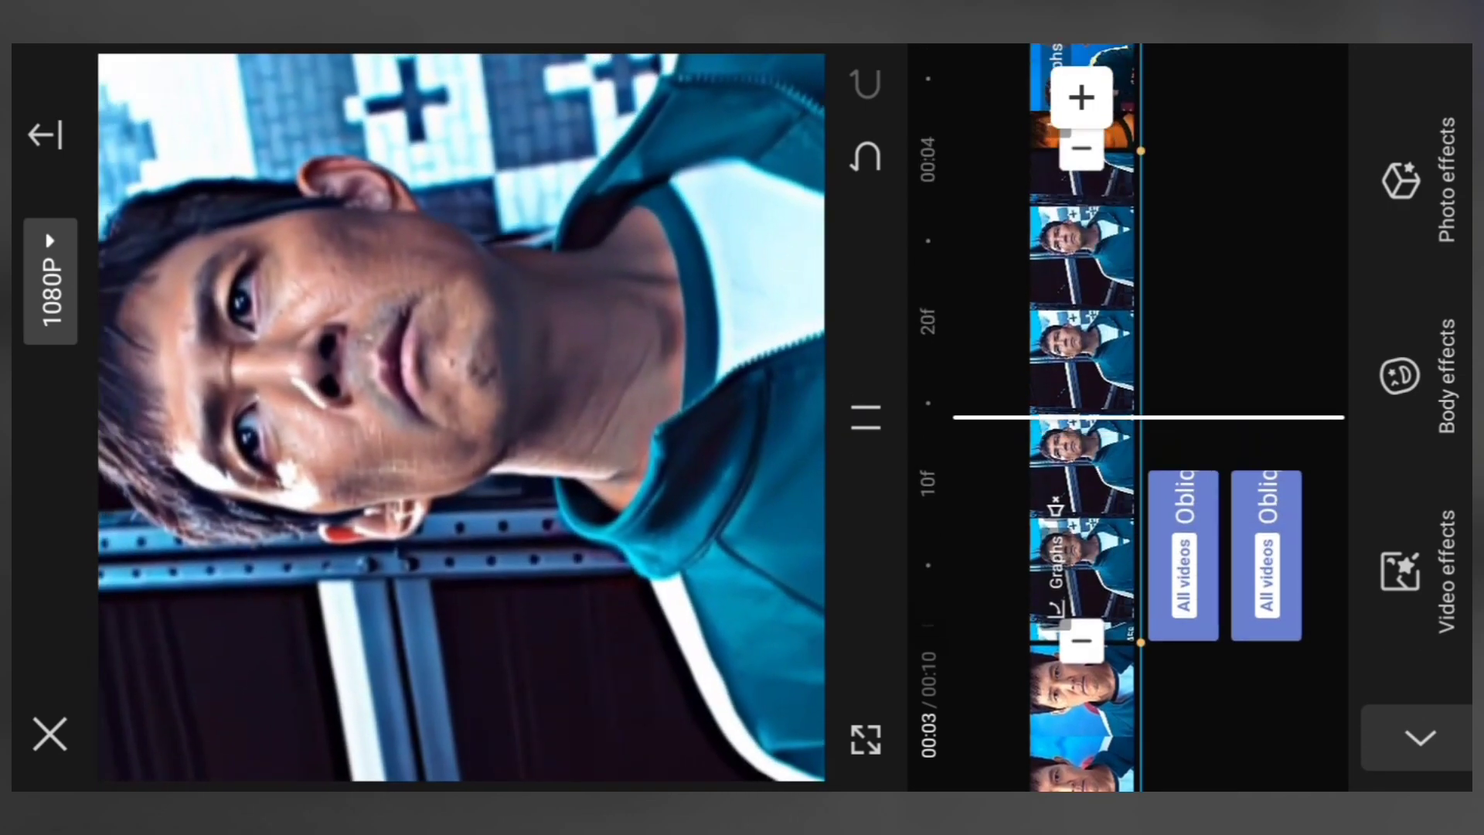
{"action": "left_click_drag", "start_coordinate": [1258, 301], "coordinate": [1258, 46]}
{"action": "left_click", "coordinate": [866, 418]}
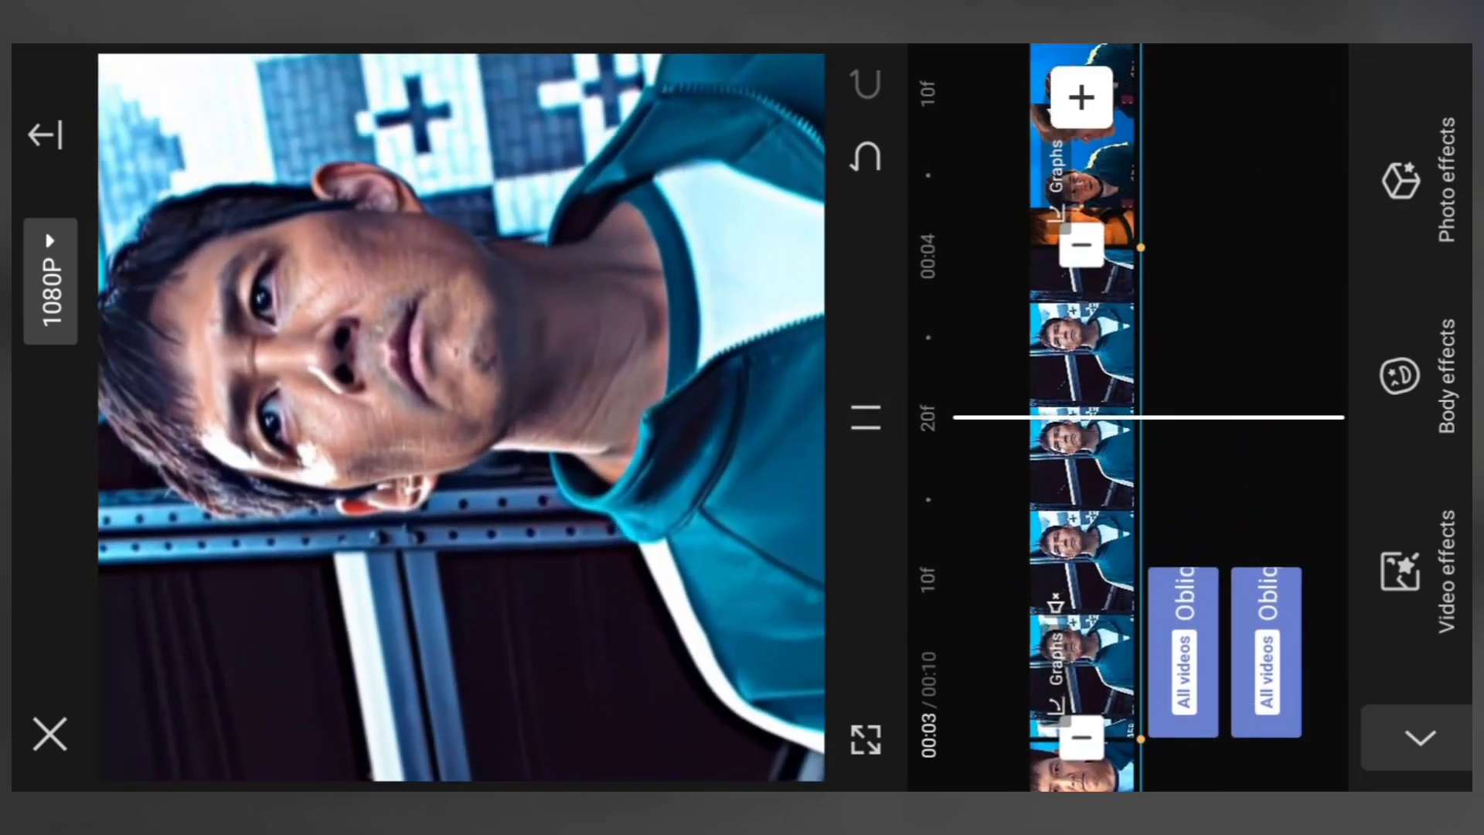
{"action": "left_click_drag", "start_coordinate": [1305, 462], "coordinate": [1305, 256]}
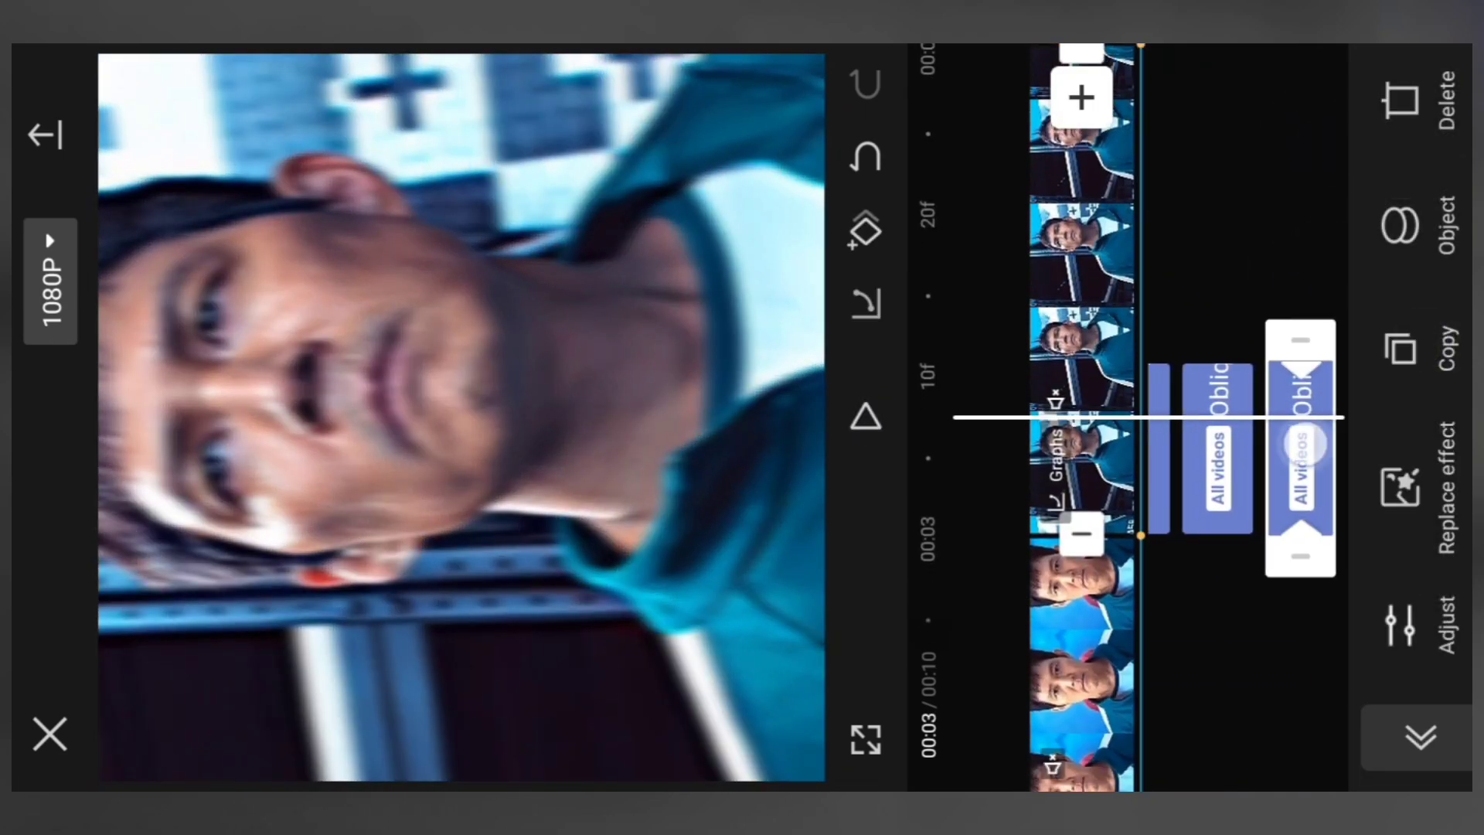
- Place Oblique Blur pairs at the cuts around 00:05, 00:07 and beyond
{"action": "left_click", "coordinate": [1047, 206]}
{"action": "left_click_drag", "start_coordinate": [1082, 232], "coordinate": [1082, 309]}
{"action": "left_click", "coordinate": [1260, 480]}
{"action": "left_click_drag", "start_coordinate": [1079, 155], "coordinate": [1078, 271]}
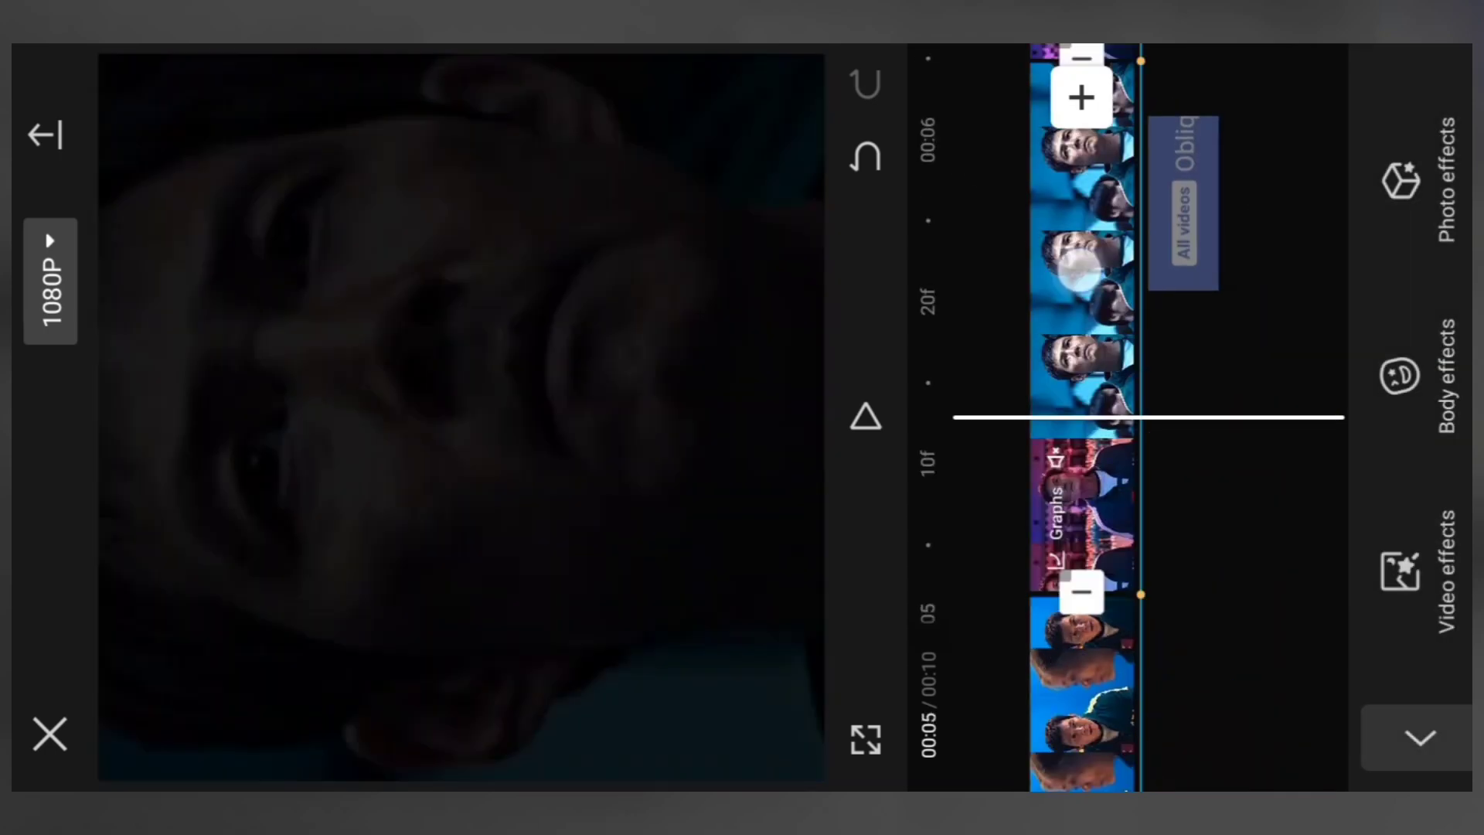
{"action": "left_click", "coordinate": [1263, 497]}
{"action": "left_click_drag", "start_coordinate": [1083, 154], "coordinate": [1082, 348]}
{"action": "left_click", "coordinate": [1262, 564]}
{"action": "left_click_drag", "start_coordinate": [1142, 116], "coordinate": [1142, 317]}
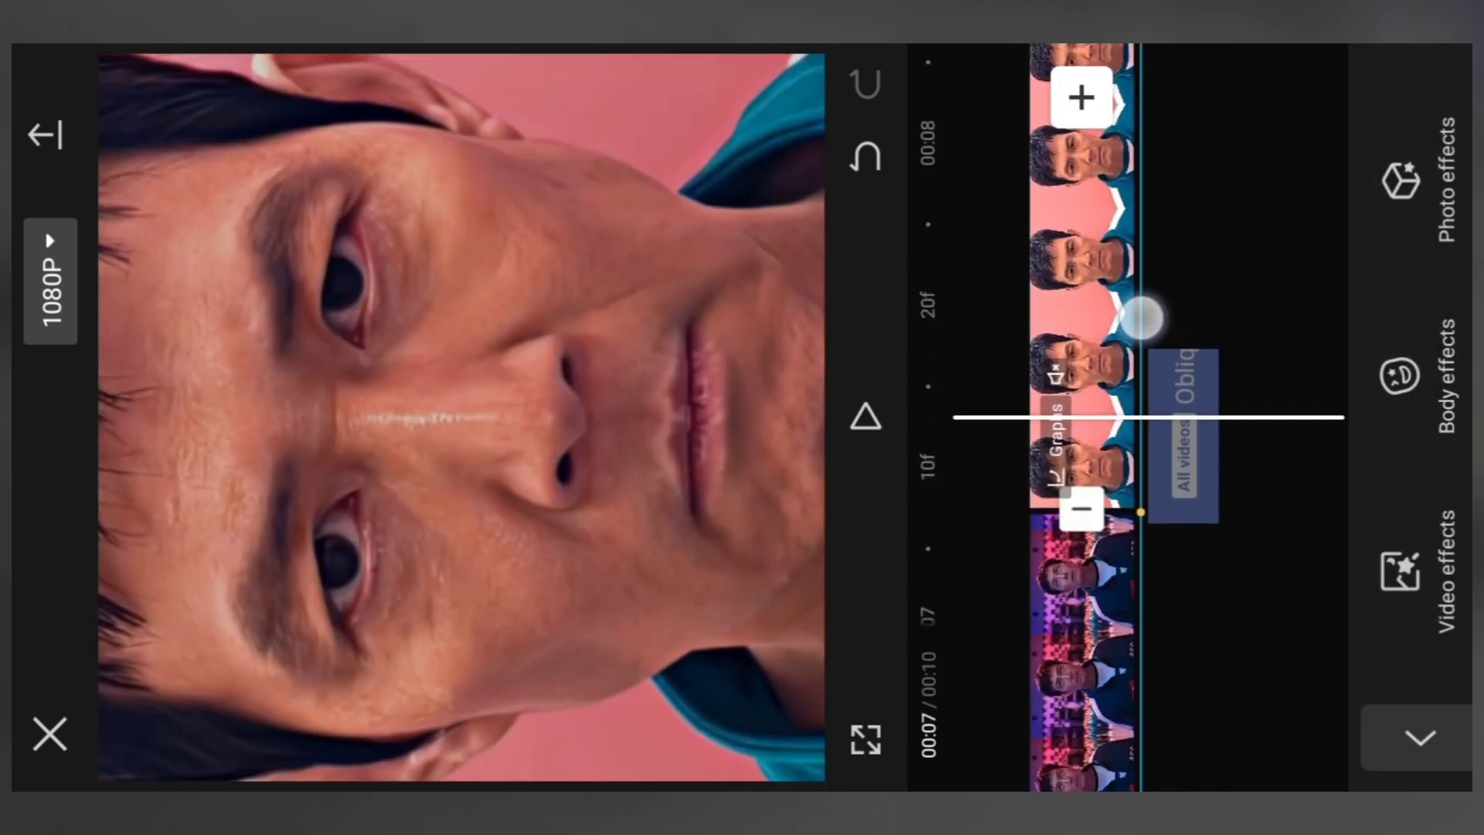
{"action": "left_click", "coordinate": [1322, 401]}
{"action": "mouse_move", "coordinate": [1083, 658]}
{"action": "left_mouse_down"}
{"action": "mouse_move", "coordinate": [1083, 194]}
{"action": "mouse_move", "coordinate": [1083, 503]}
{"action": "left_mouse_up"}
{"action": "left_click", "coordinate": [1264, 534]}
- Play back to check the blurs, then select the clip at 00:03
{"action": "left_click", "coordinate": [866, 417]}
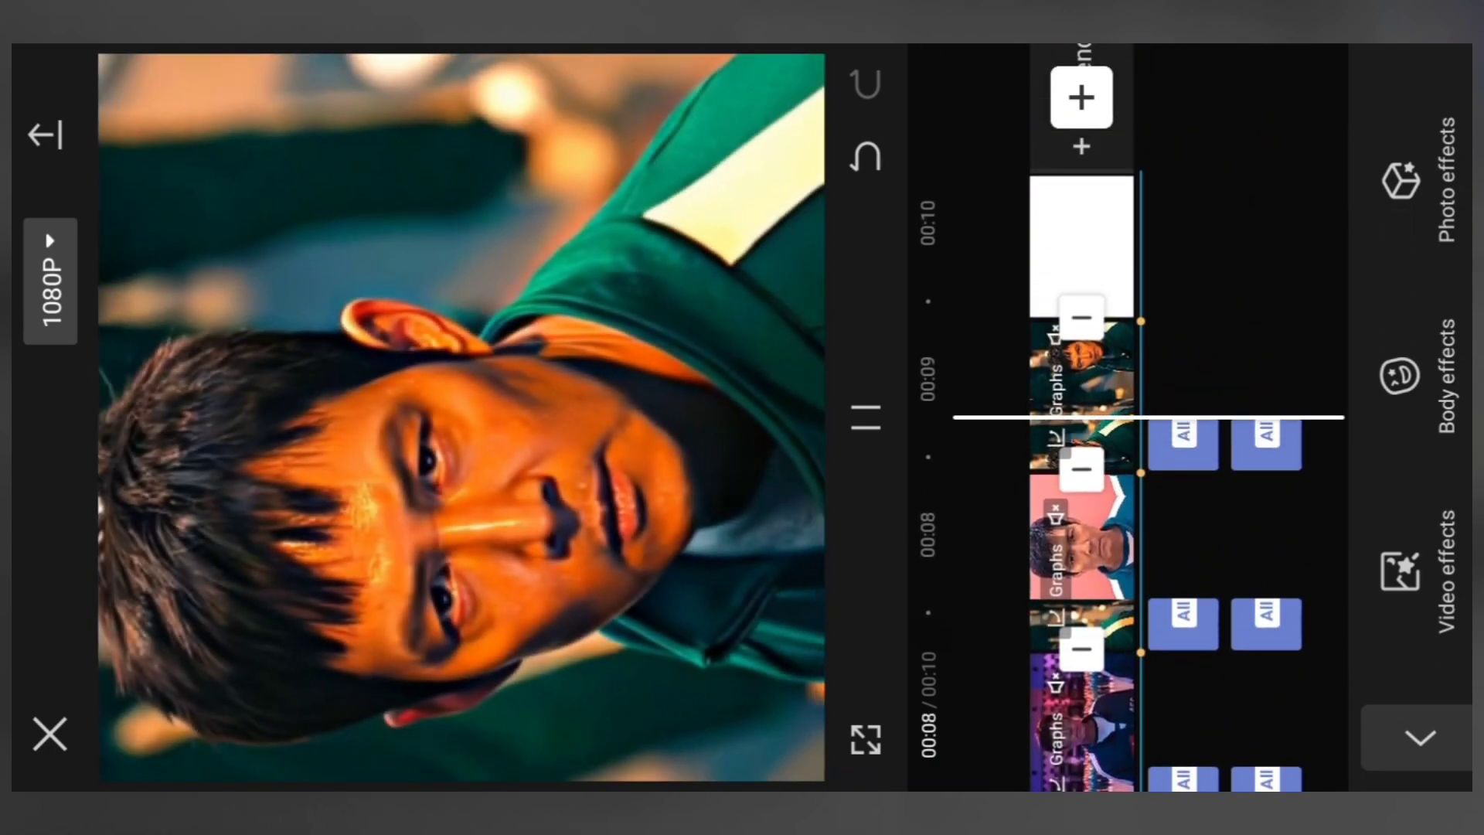
{"action": "left_click_drag", "start_coordinate": [1298, 464], "coordinate": [1302, 156]}
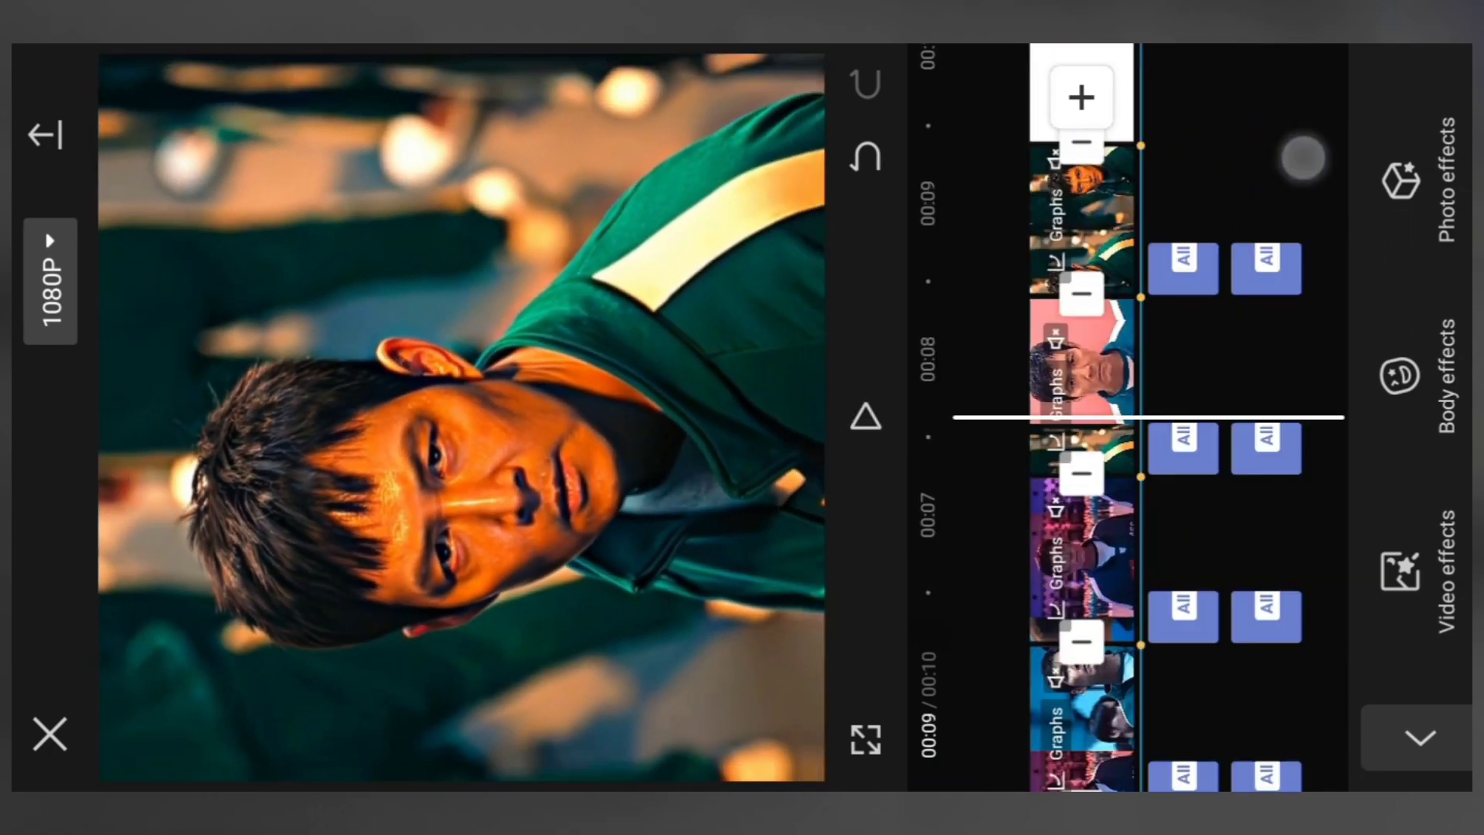
{"action": "mouse_move", "coordinate": [1271, 588]}
{"action": "left_mouse_down"}
{"action": "mouse_move", "coordinate": [1271, 356]}
{"action": "mouse_move", "coordinate": [1286, 292]}
{"action": "left_mouse_up"}
{"action": "left_click", "coordinate": [1082, 333]}
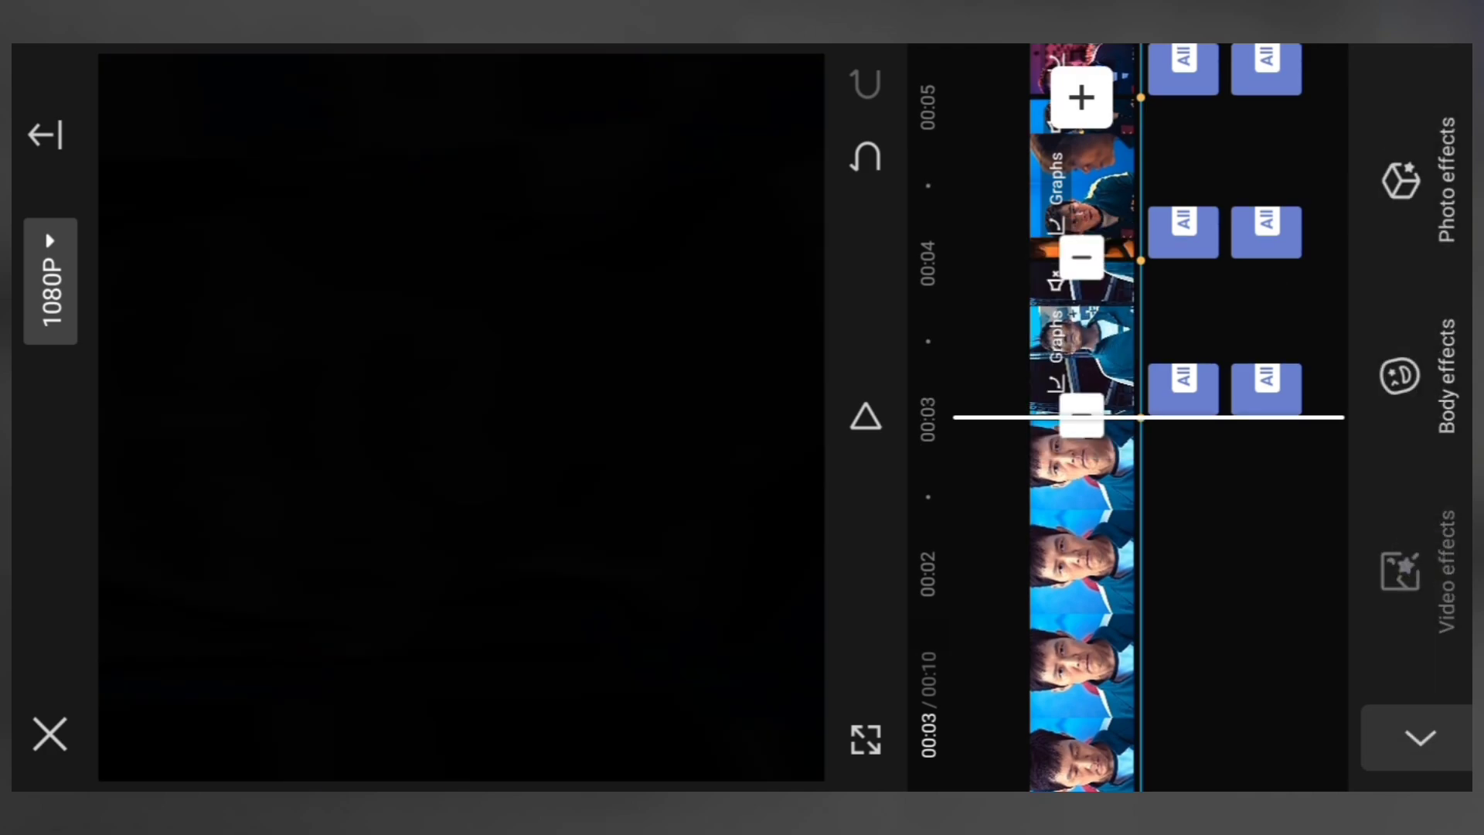
- Add the Play Pendulum video effect and stretch it from 00:00 to 00:10
{"action": "left_click", "coordinate": [1414, 572]}
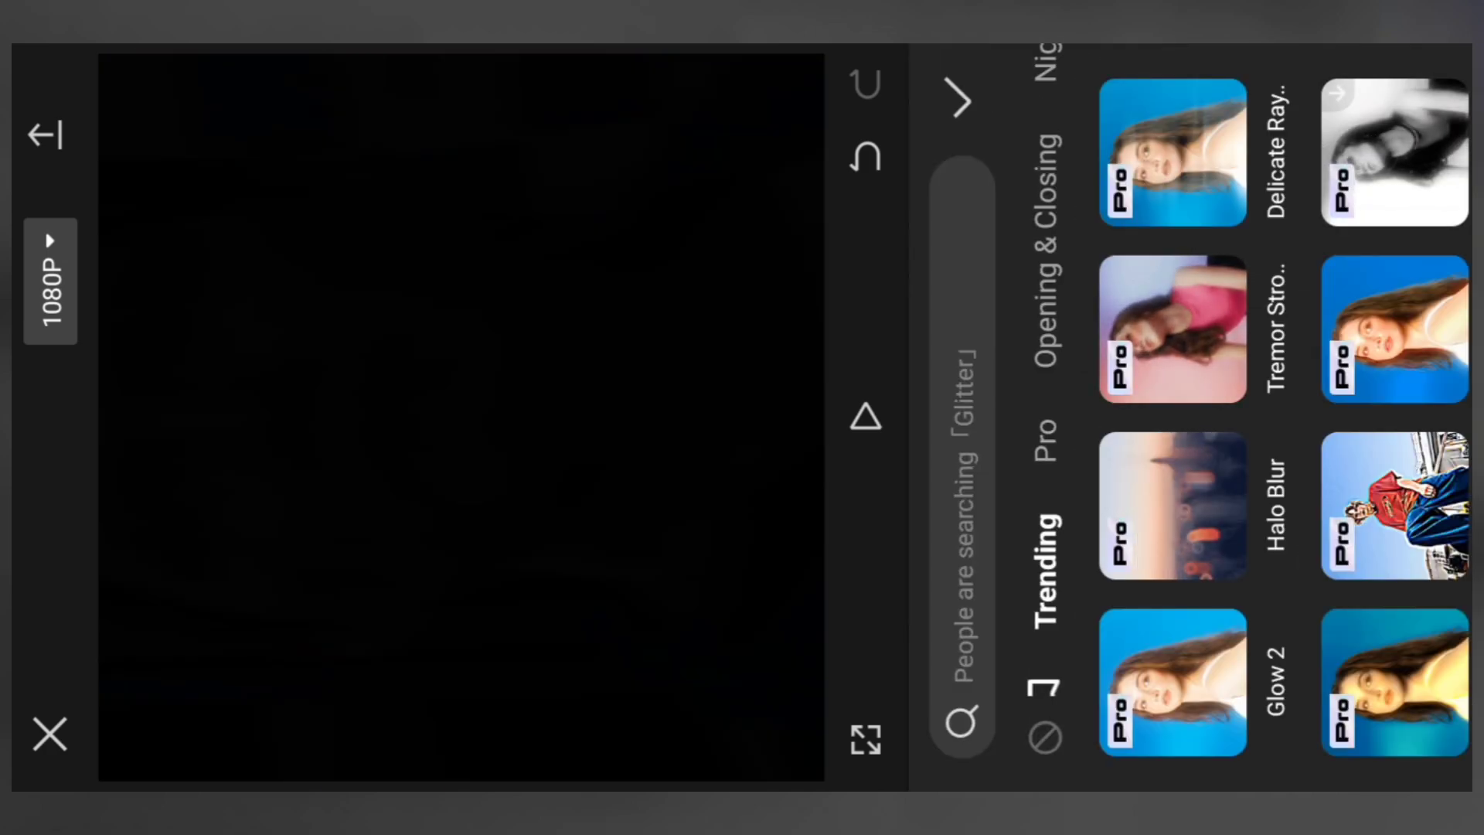
{"action": "left_click", "coordinate": [962, 337]}
{"action": "type", "text": "lay pendulum"}
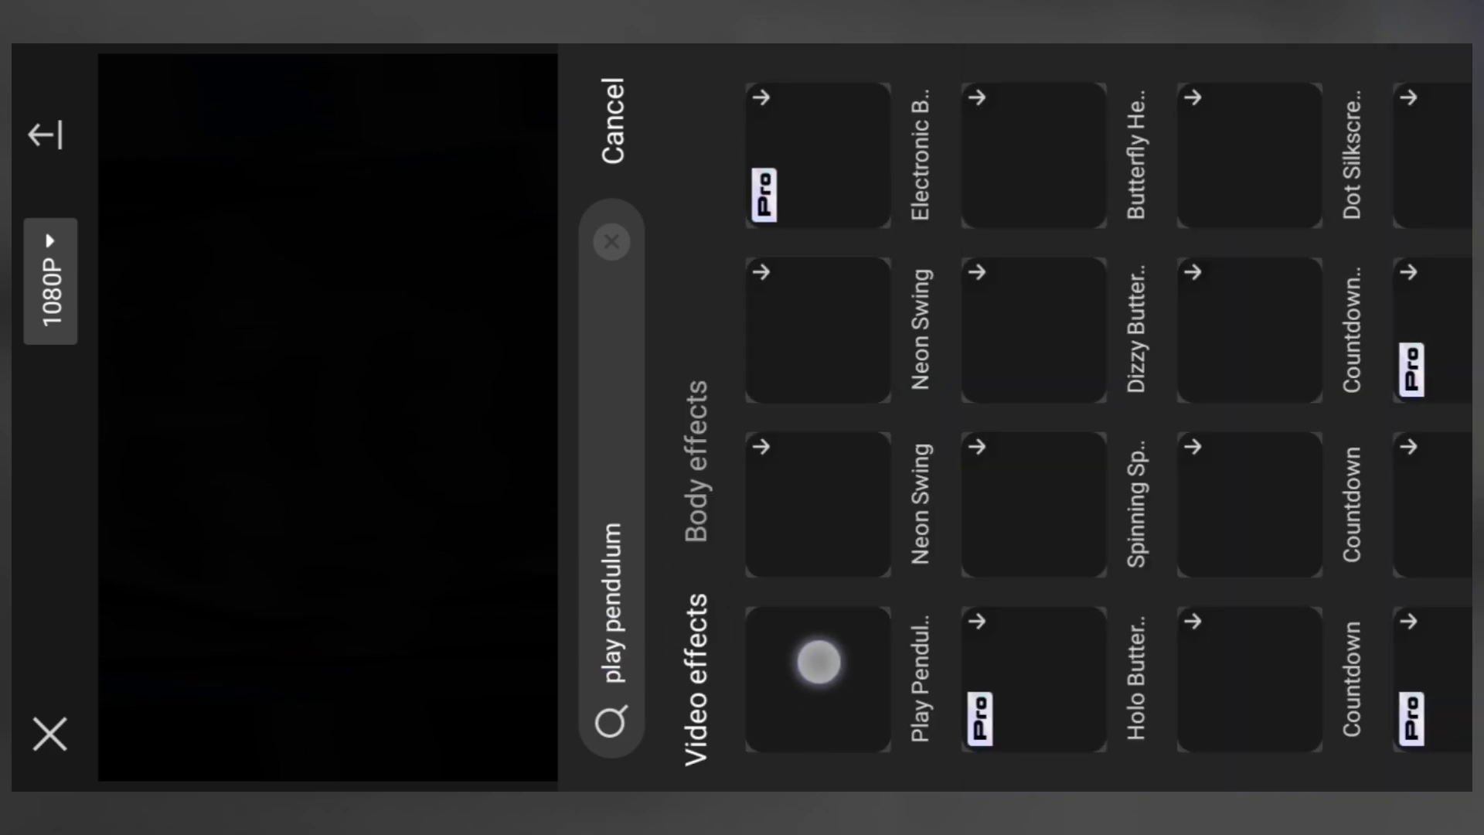
{"action": "left_click", "coordinate": [824, 642]}
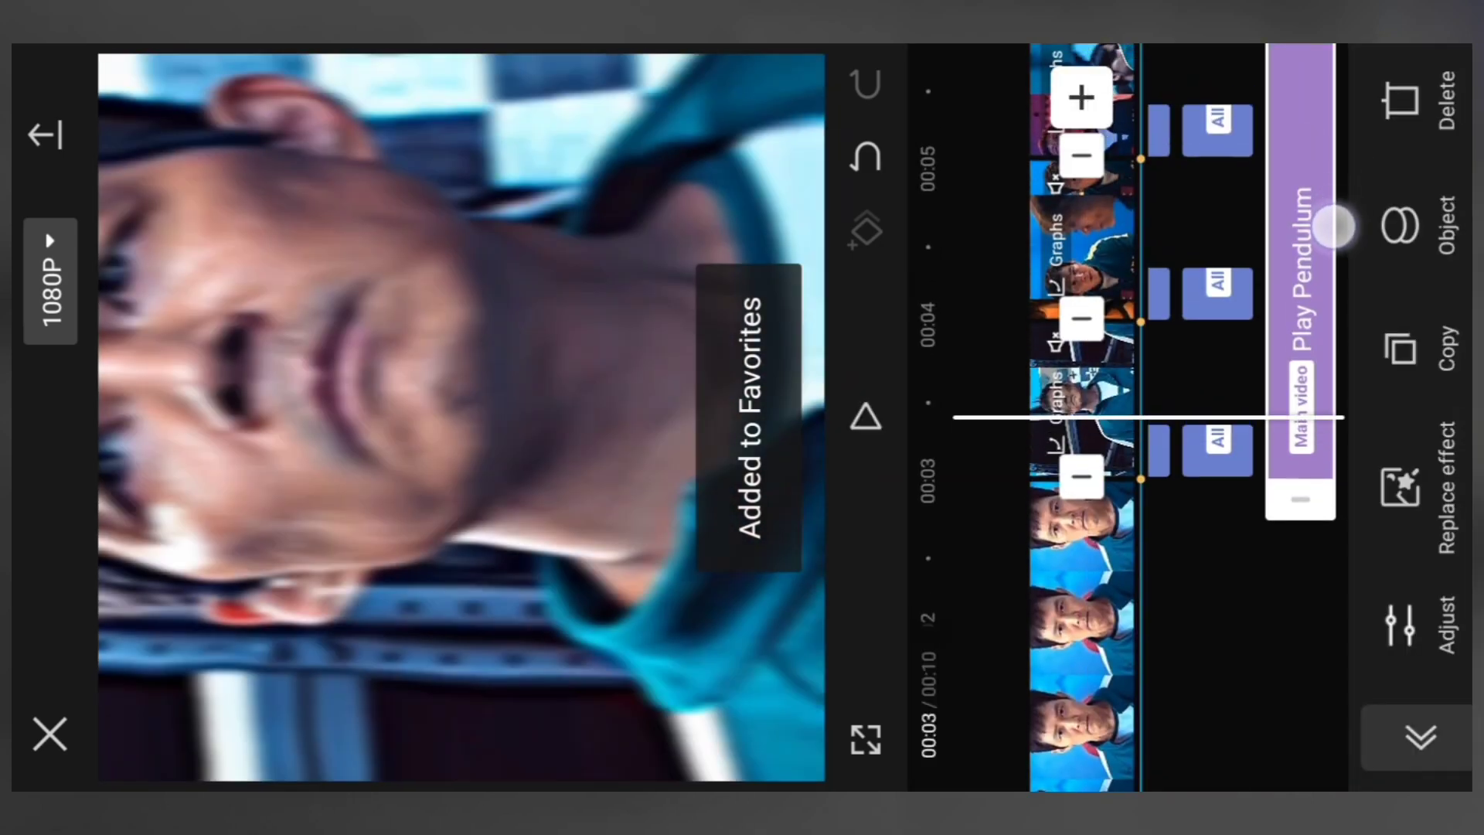
{"action": "left_click_drag", "start_coordinate": [1312, 499], "coordinate": [1343, 758]}
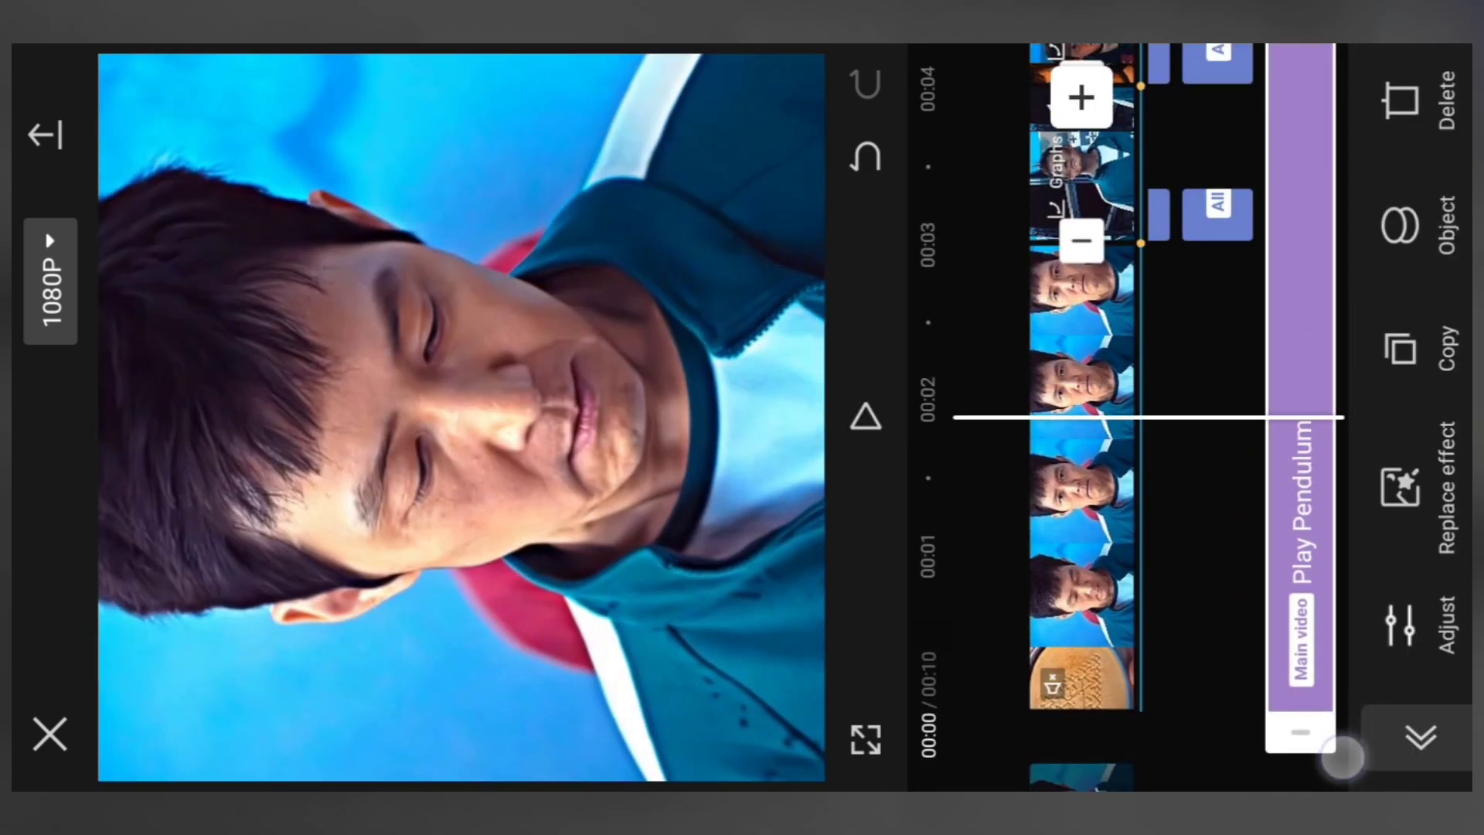
{"action": "left_click_drag", "start_coordinate": [1309, 355], "coordinate": [1325, 60]}
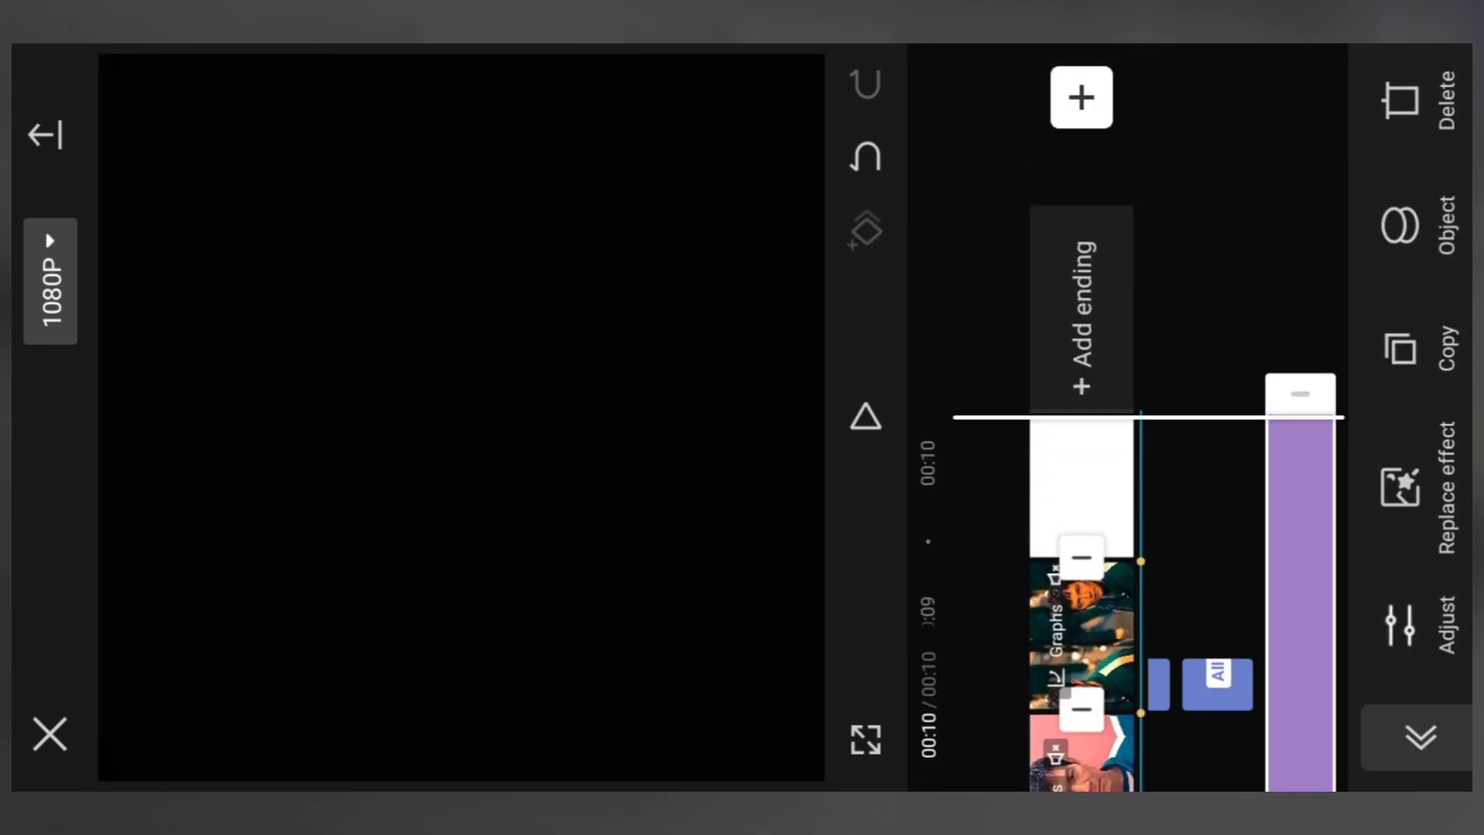
{"action": "left_click_drag", "start_coordinate": [1240, 116], "coordinate": [1245, 258]}
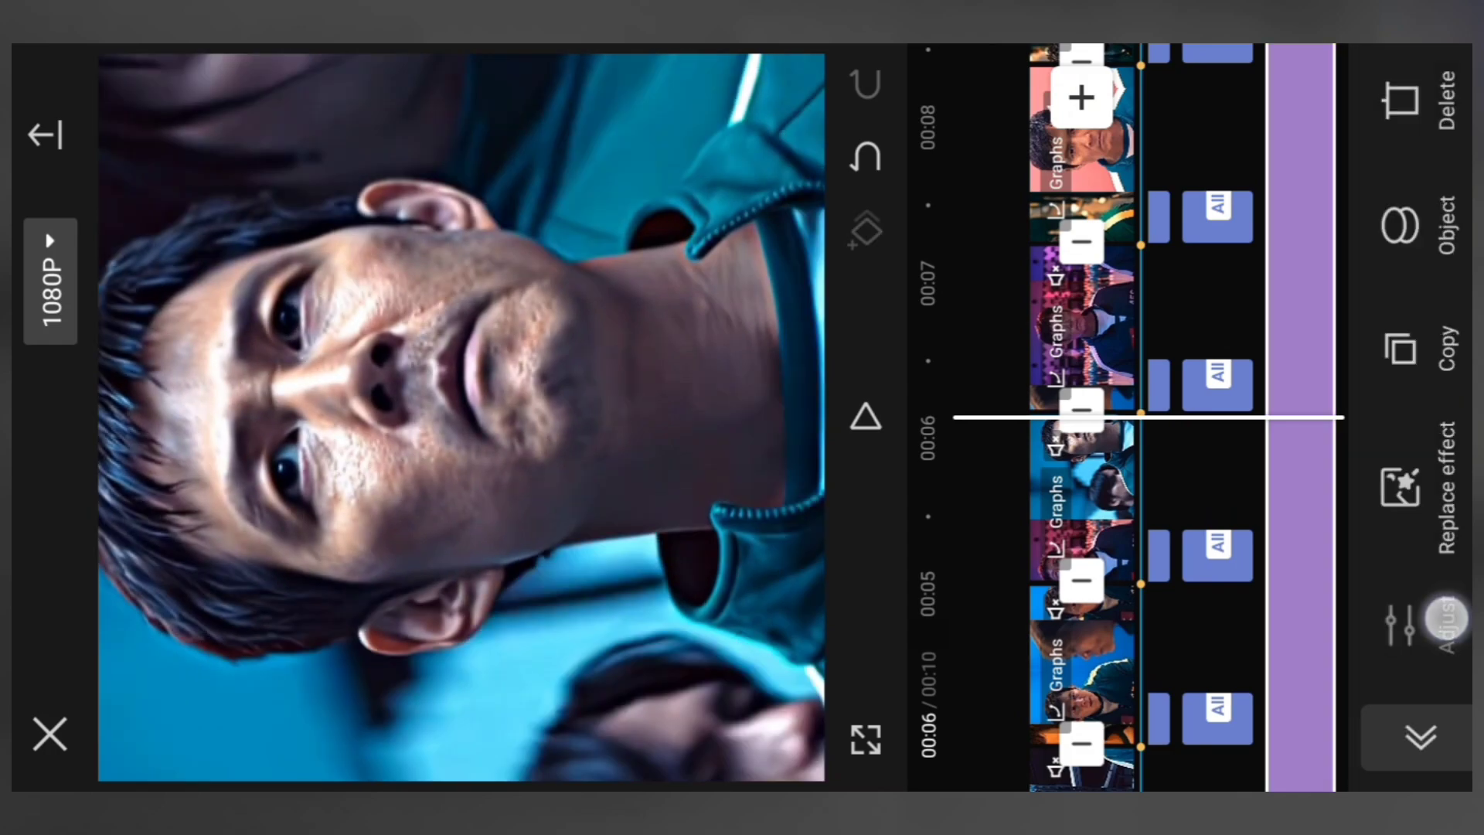
- Set Play Pendulum to Intensity 15, Twist 10 and Speed 15, then play the result
{"action": "left_click", "coordinate": [1445, 618]}
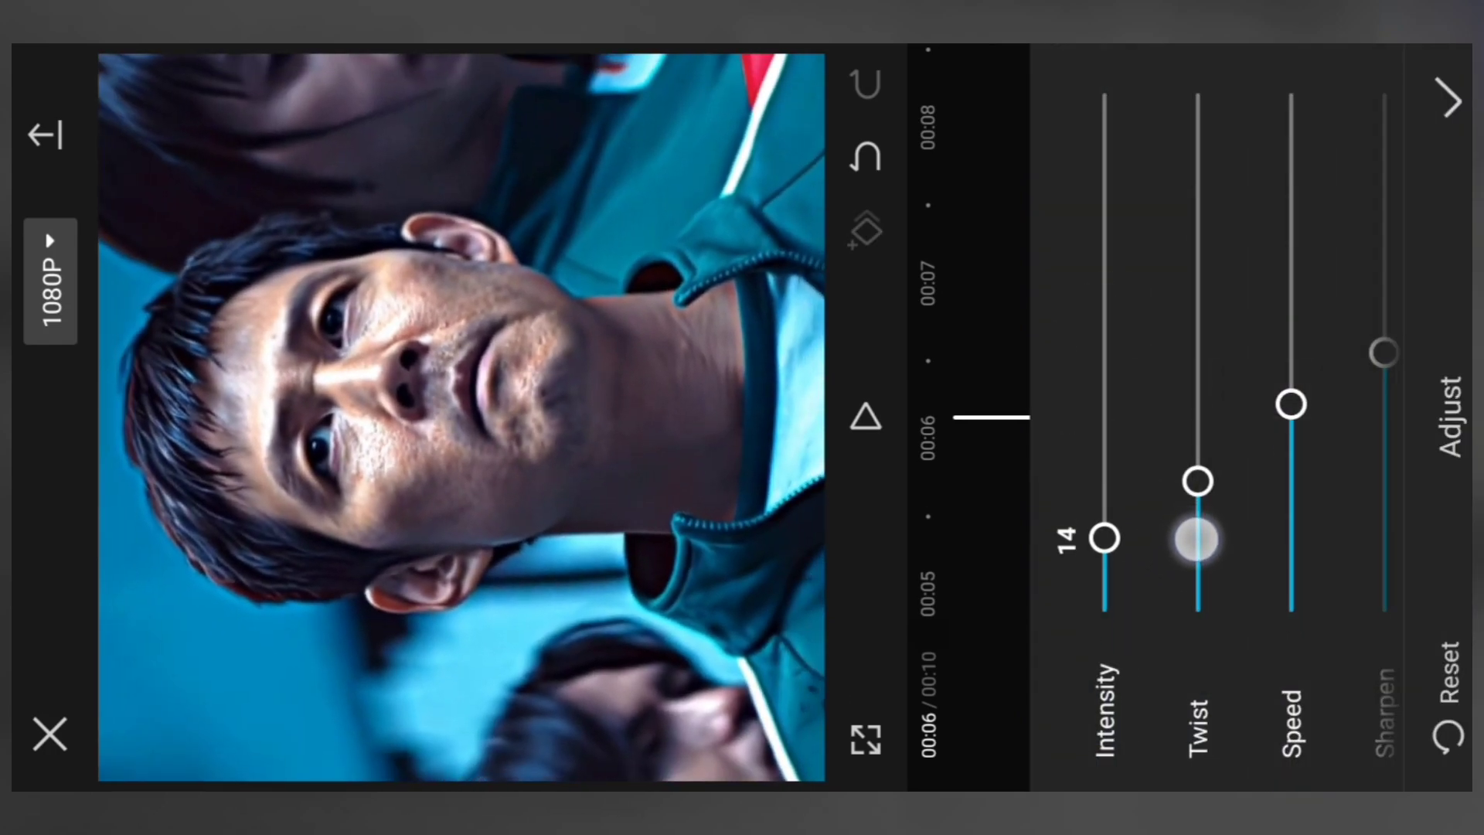
{"action": "left_click", "coordinate": [1210, 536]}
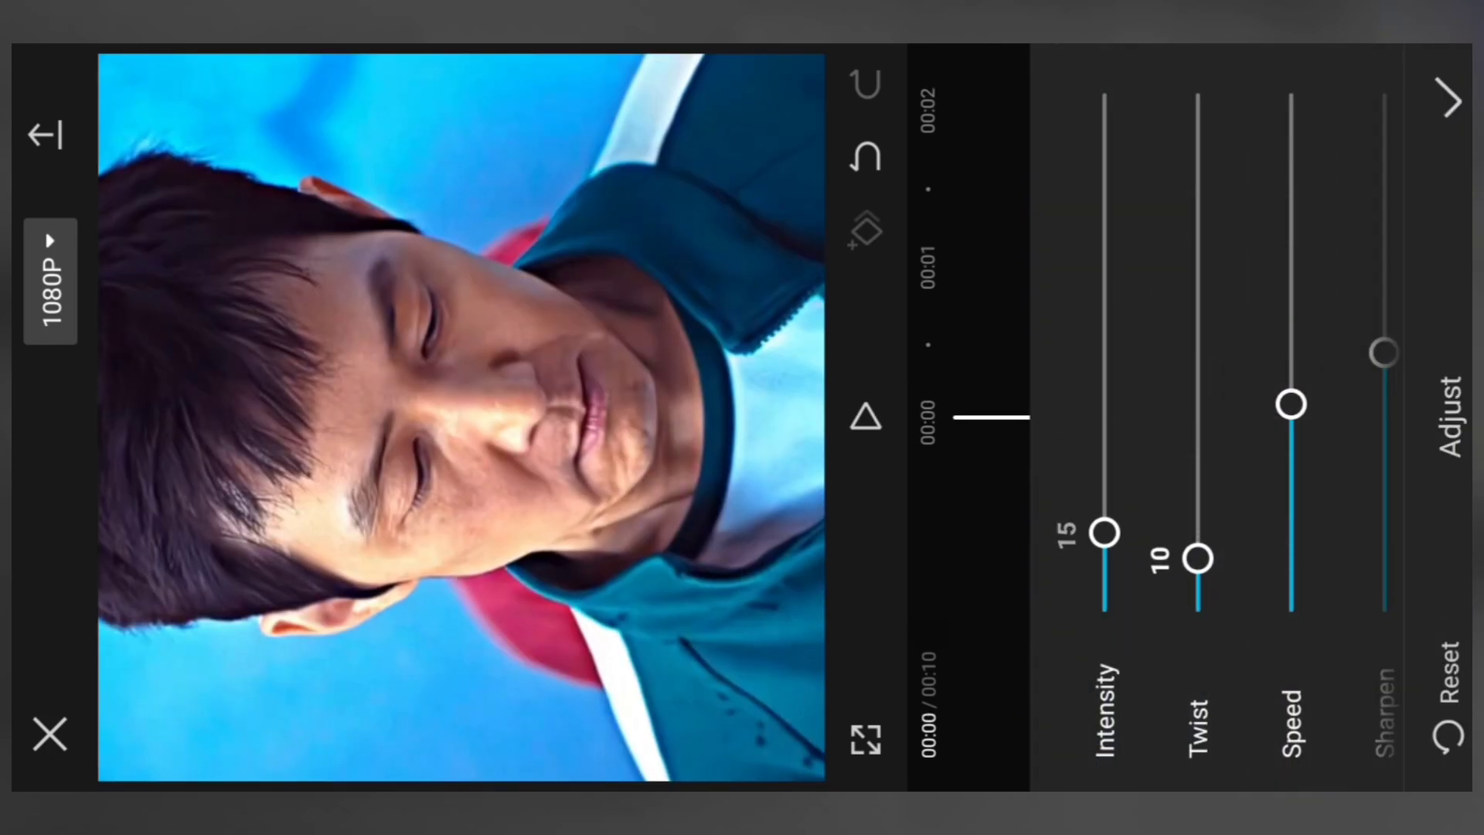
{"action": "left_click_drag", "start_coordinate": [1349, 404], "coordinate": [1349, 520]}
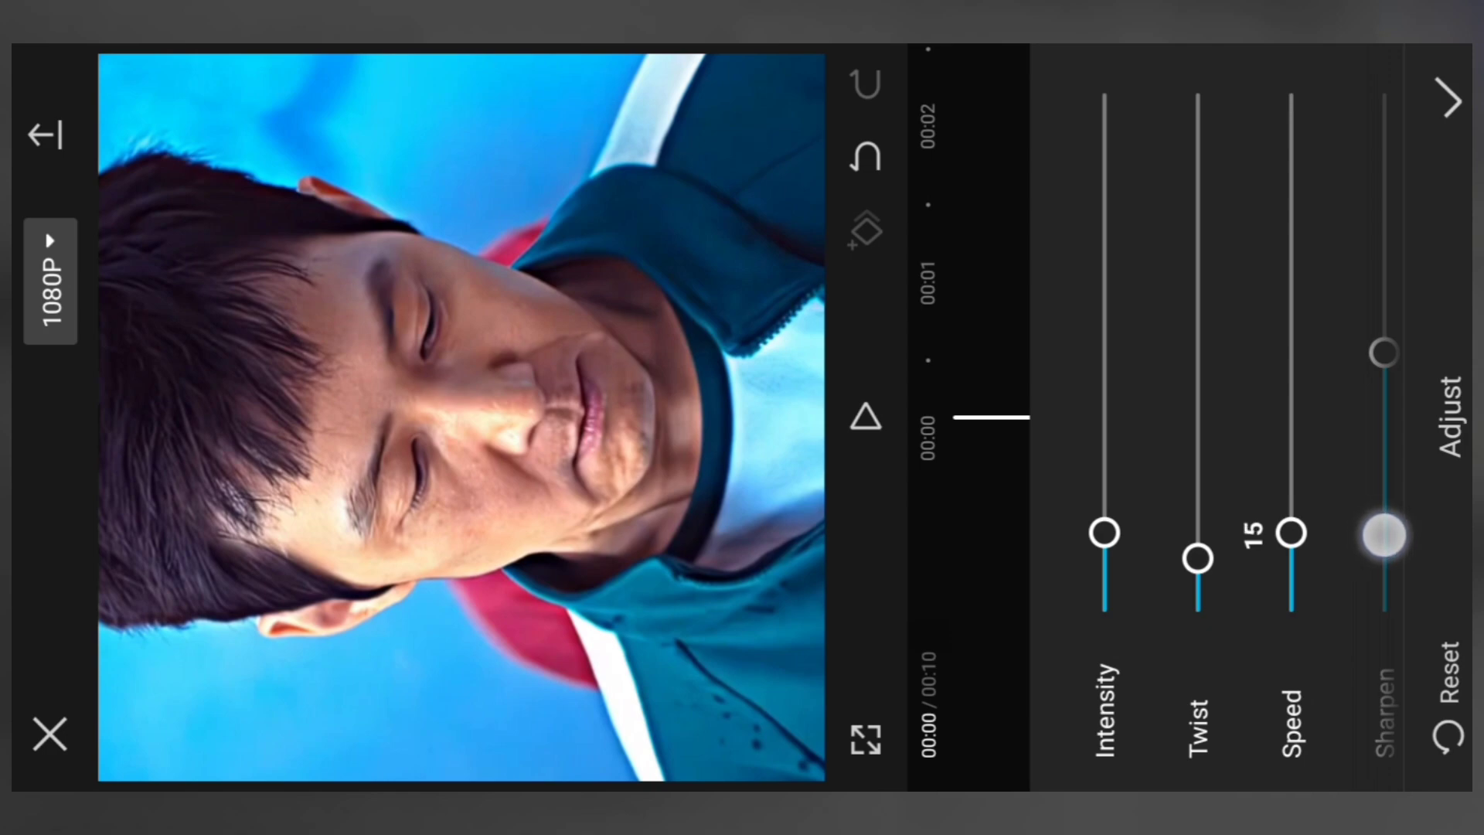
{"action": "left_click", "coordinate": [1455, 688]}
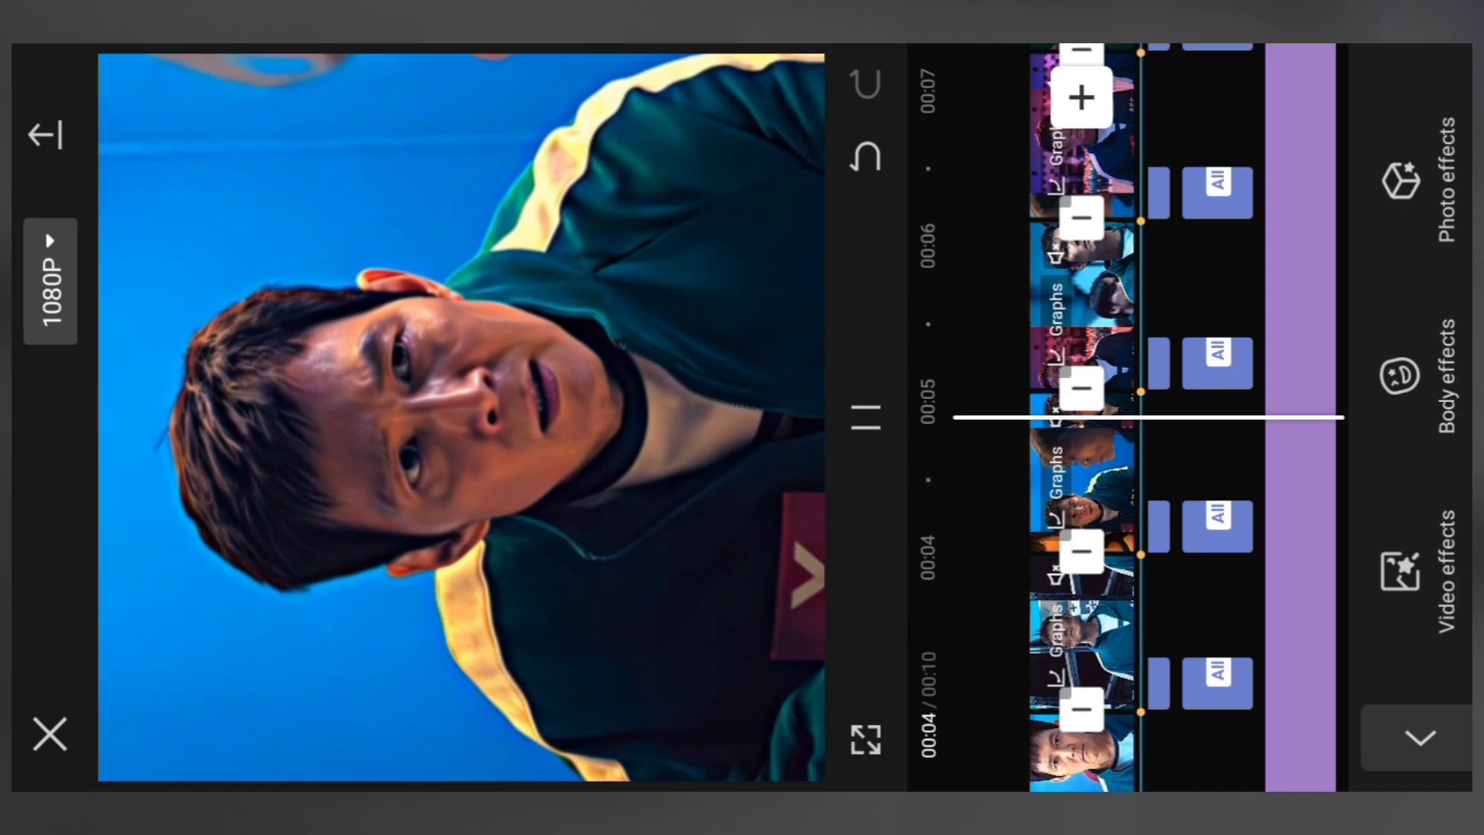
- Choose the Pull Out transition at the 00:03 cut and apply it to every cut
{"action": "left_click", "coordinate": [866, 417]}
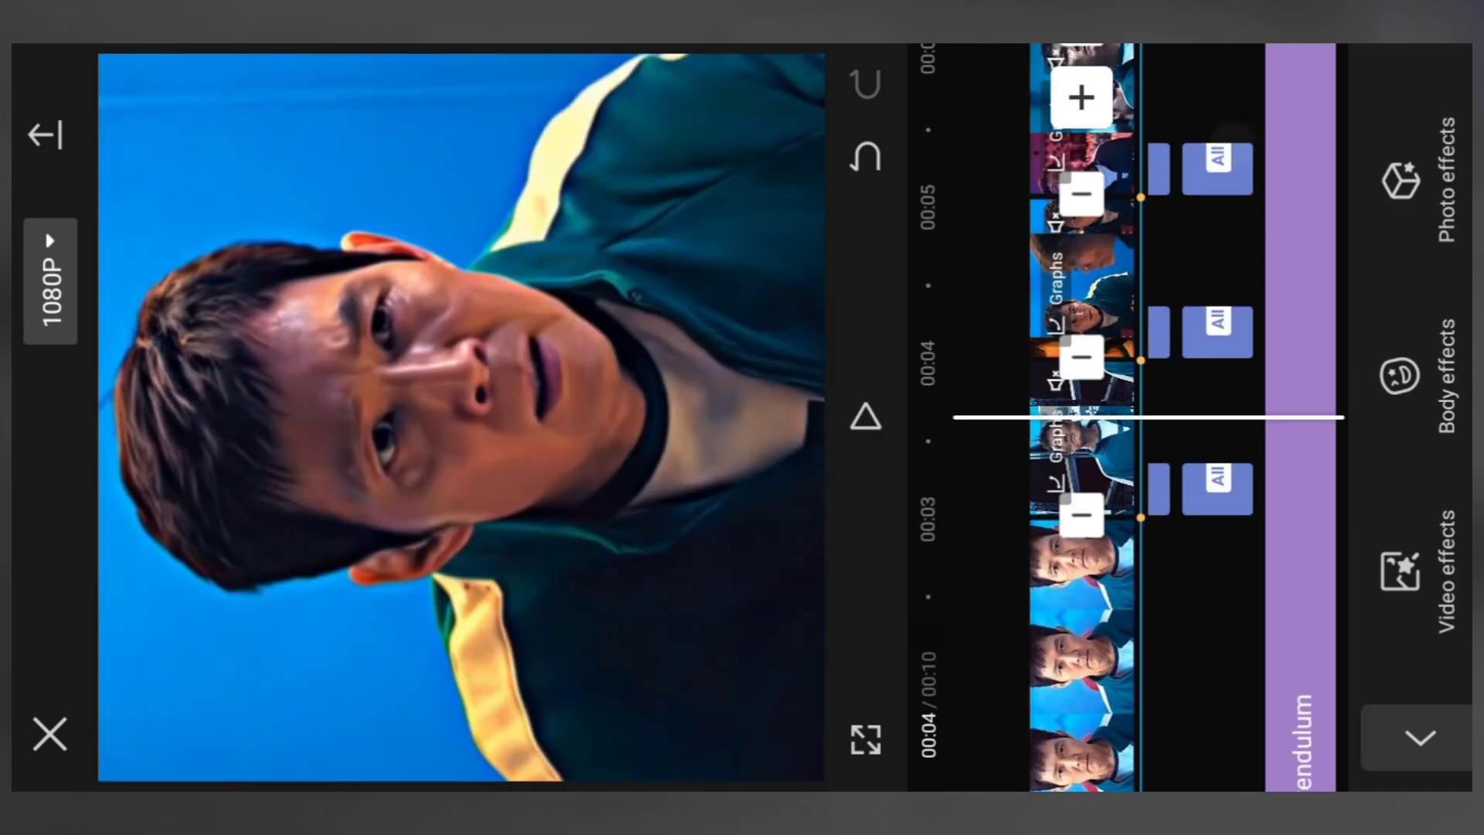
{"action": "left_click_drag", "start_coordinate": [1082, 541], "coordinate": [1082, 278]}
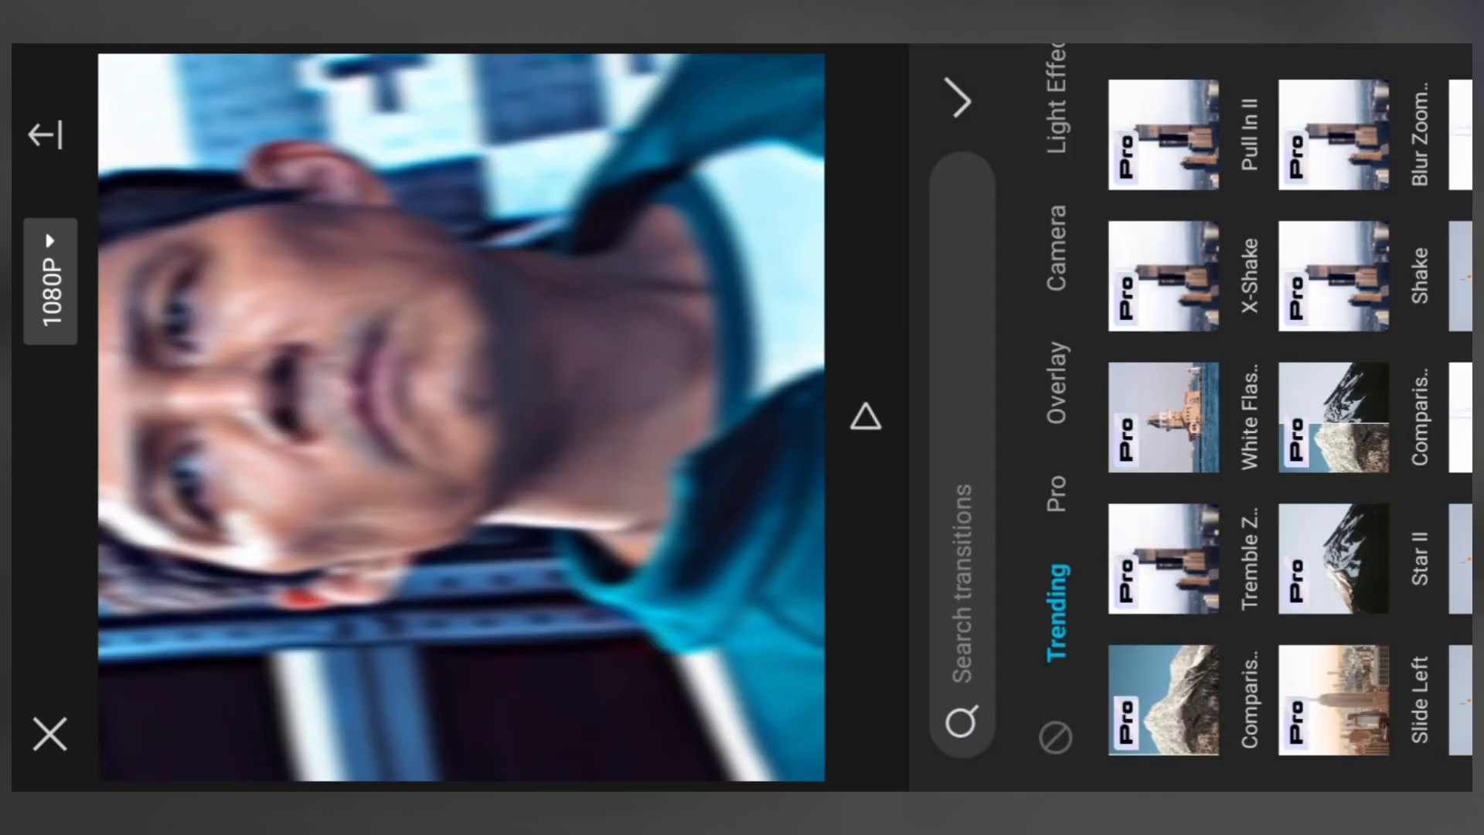
{"action": "left_click_drag", "start_coordinate": [1276, 232], "coordinate": [1113, 232]}
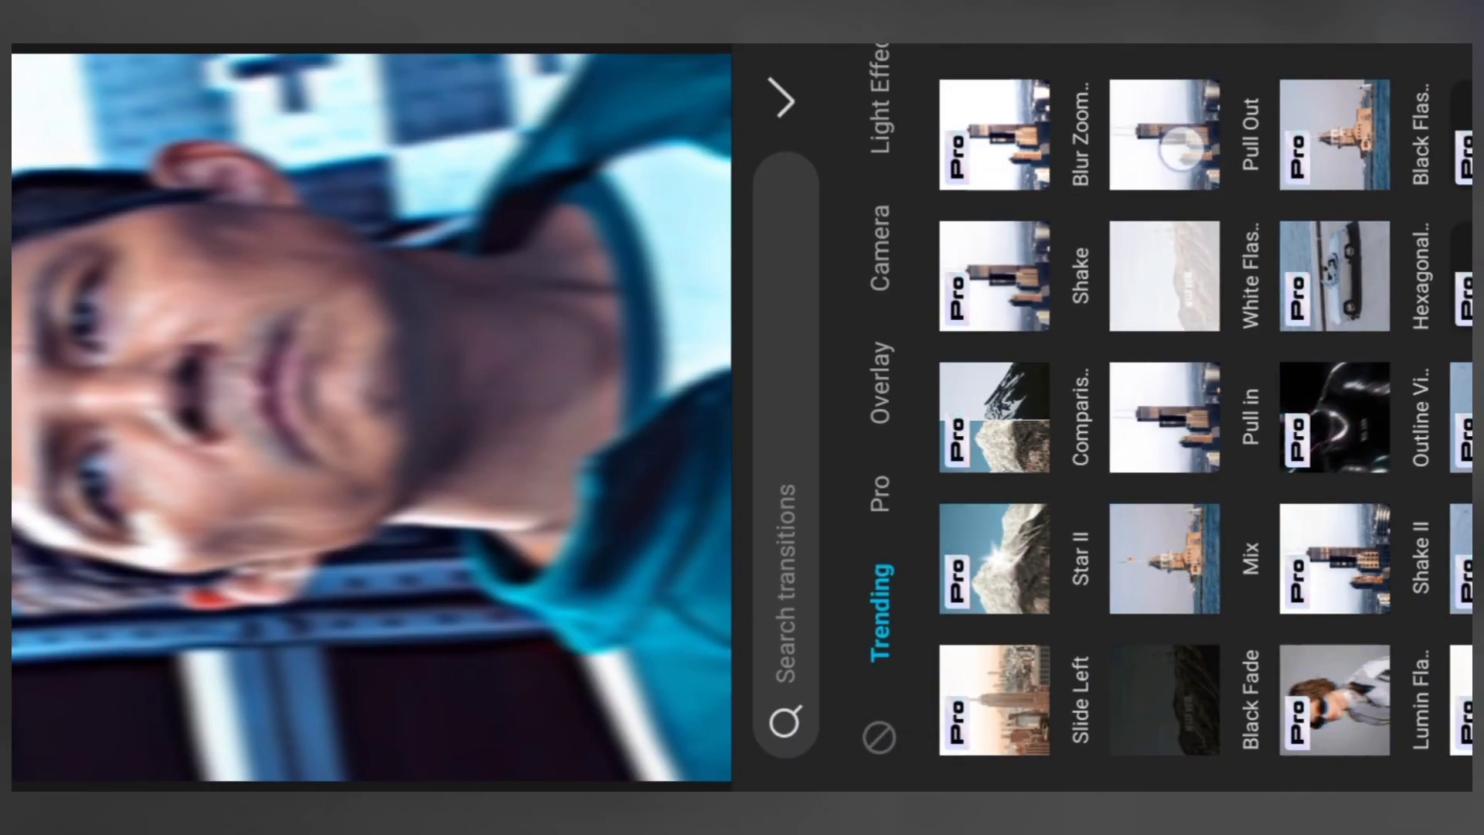
{"action": "left_click", "coordinate": [1181, 147]}
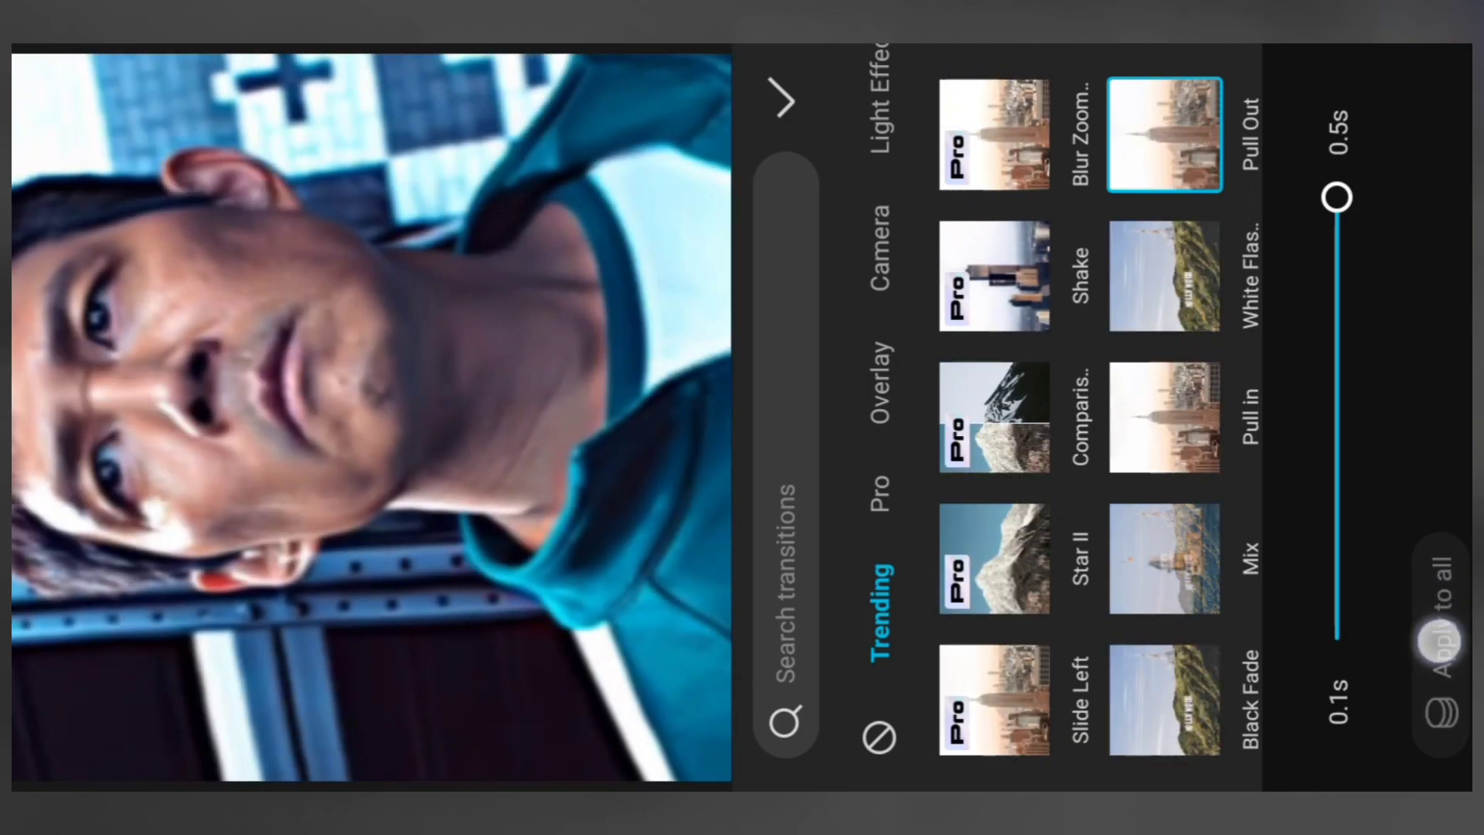
{"action": "left_click", "coordinate": [1439, 642]}
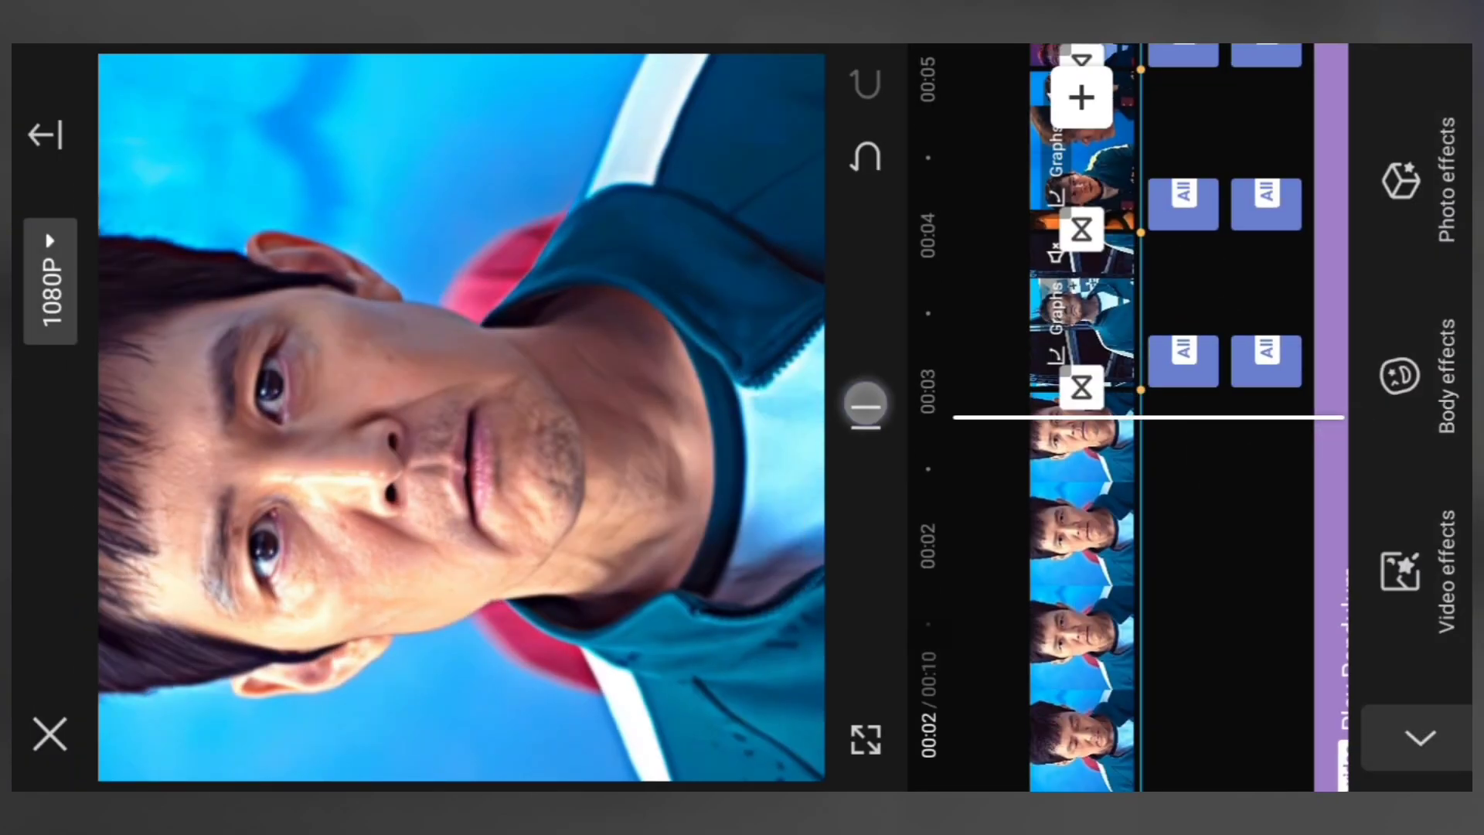
- Preview the Pull Out transitions and return to the main editing tools
{"action": "left_click", "coordinate": [866, 403]}
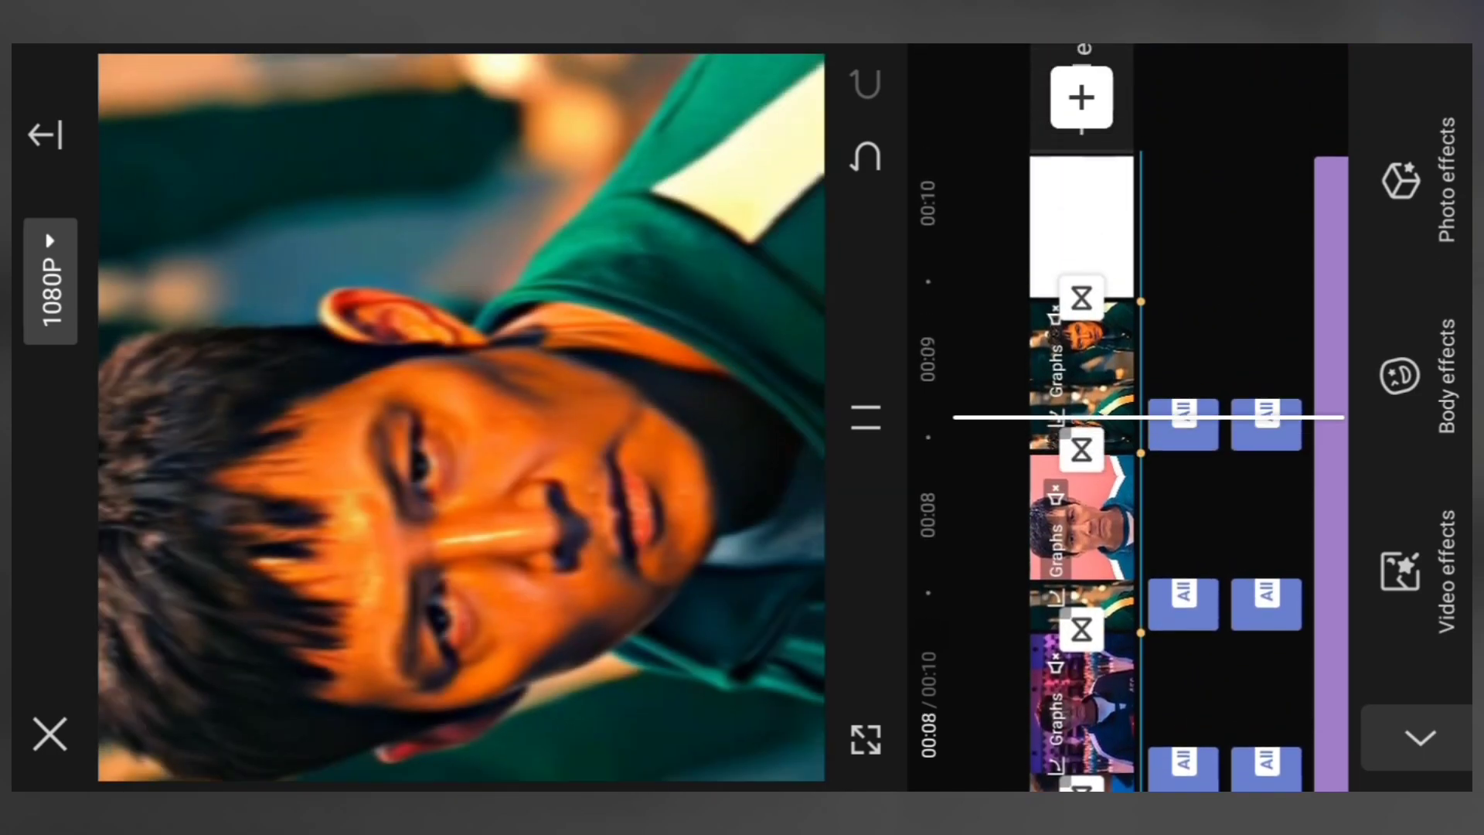
{"action": "left_click_drag", "start_coordinate": [1262, 189], "coordinate": [1247, 339]}
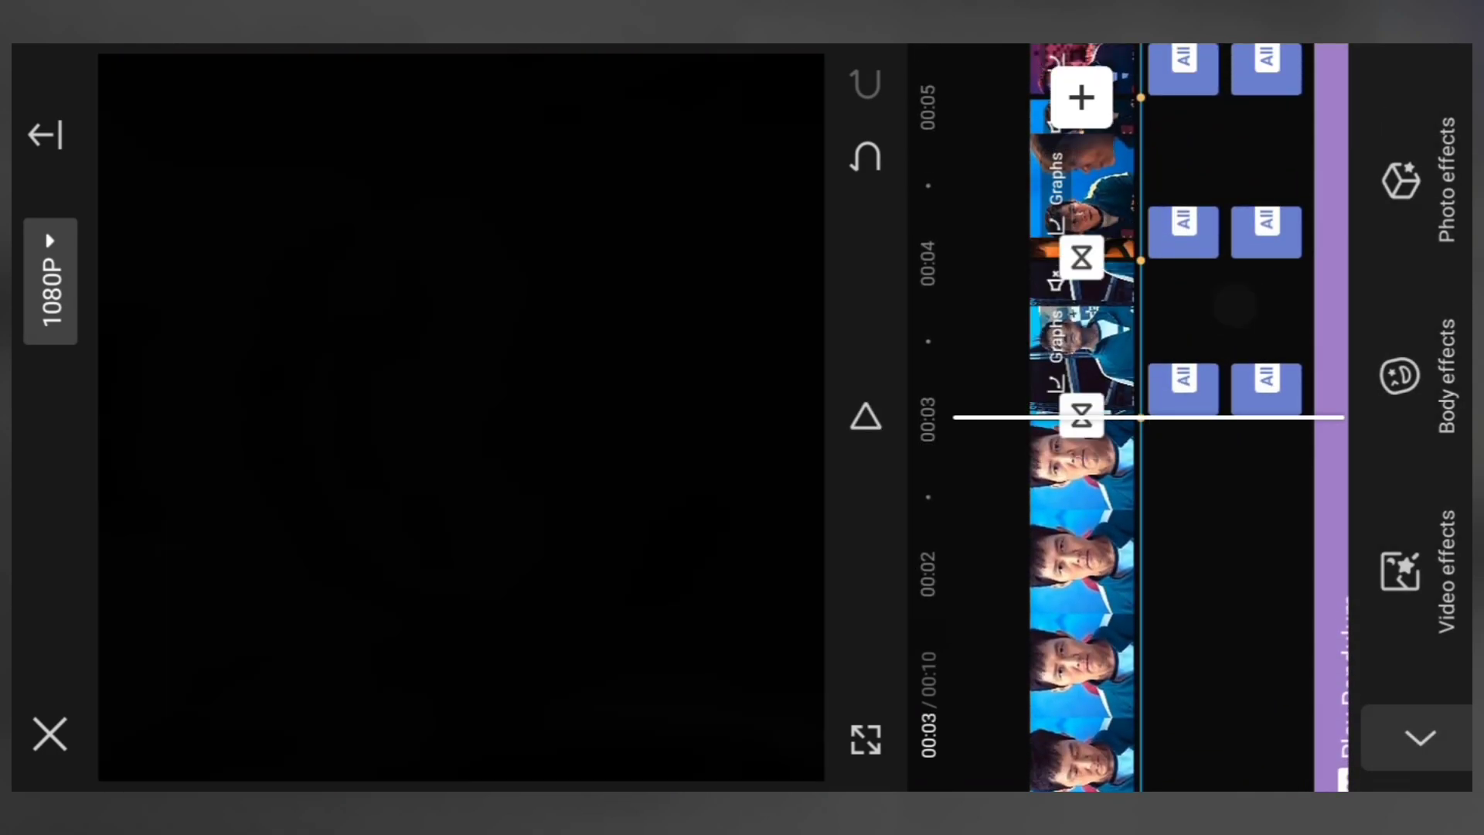
{"action": "left_click", "coordinate": [1237, 306]}
- Add a plain white stock video as an overlay and enlarge it to fill the frame
{"action": "left_click", "coordinate": [1413, 421]}
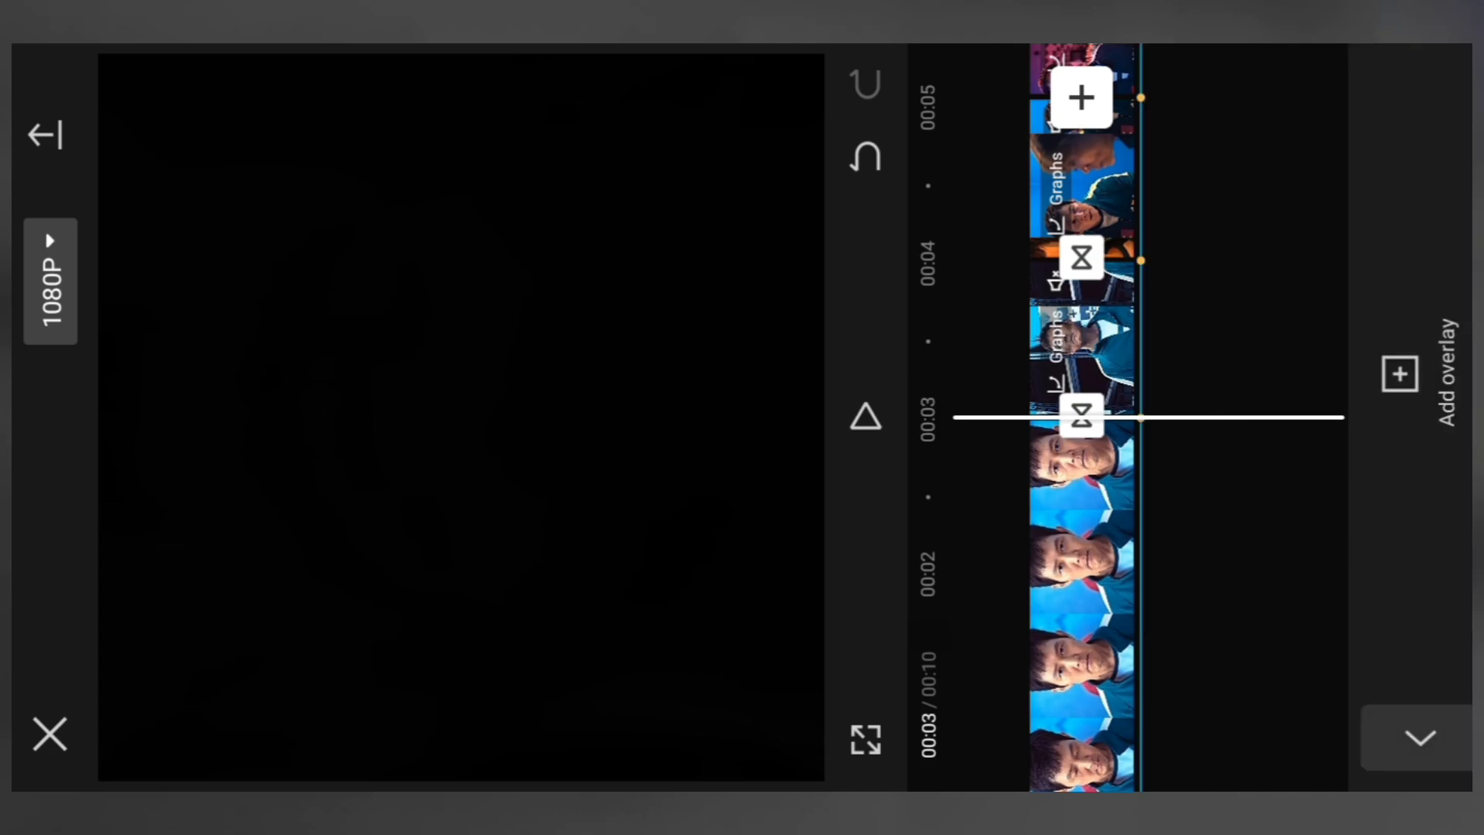
{"action": "left_click", "coordinate": [1401, 374]}
{"action": "left_click", "coordinate": [57, 270]}
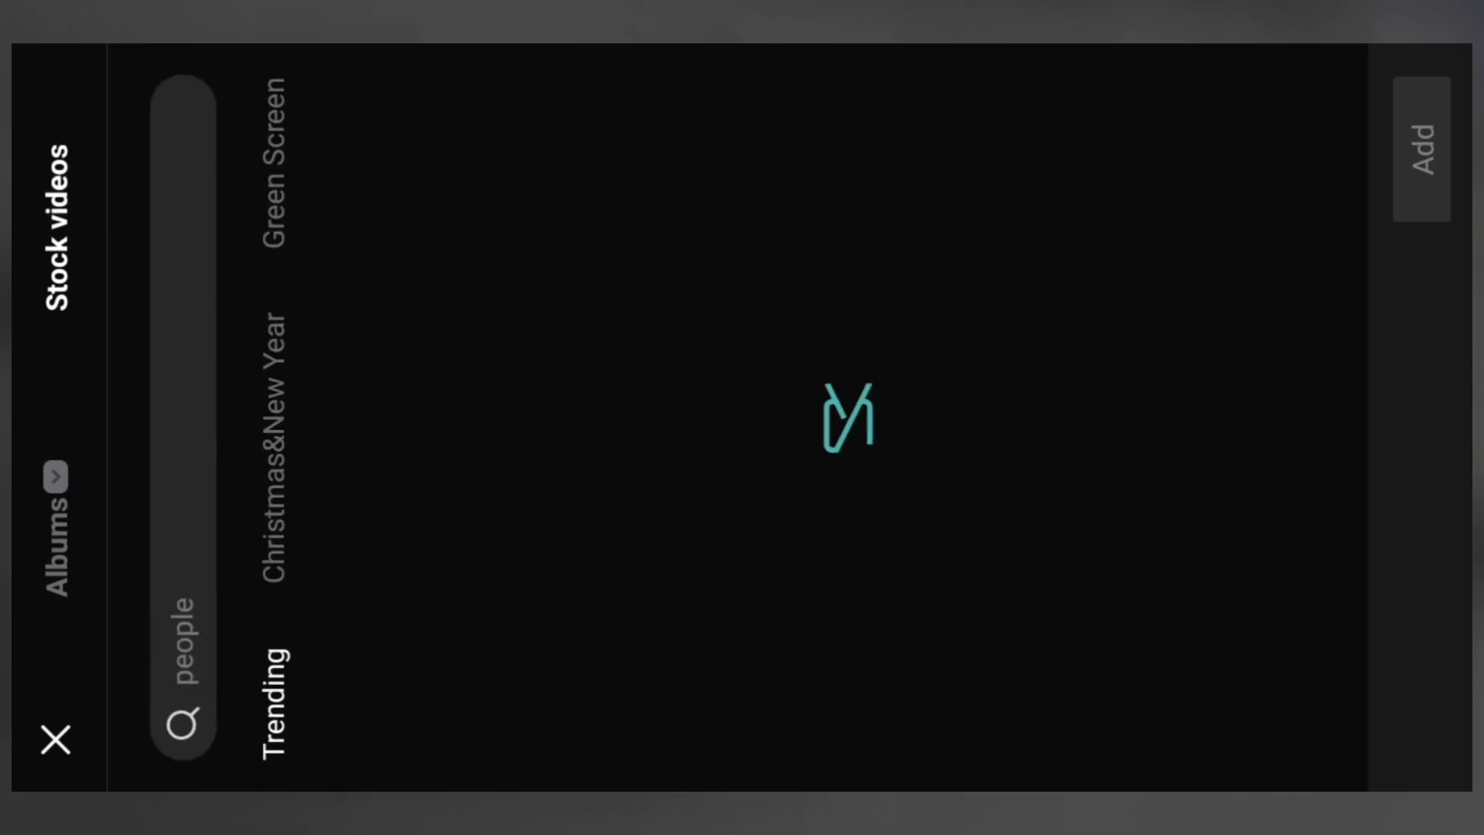
{"action": "left_click", "coordinate": [183, 642]}
{"action": "left_click", "coordinate": [274, 560]}
{"action": "type", "text": "white"}
{"action": "left_click", "coordinate": [216, 576]}
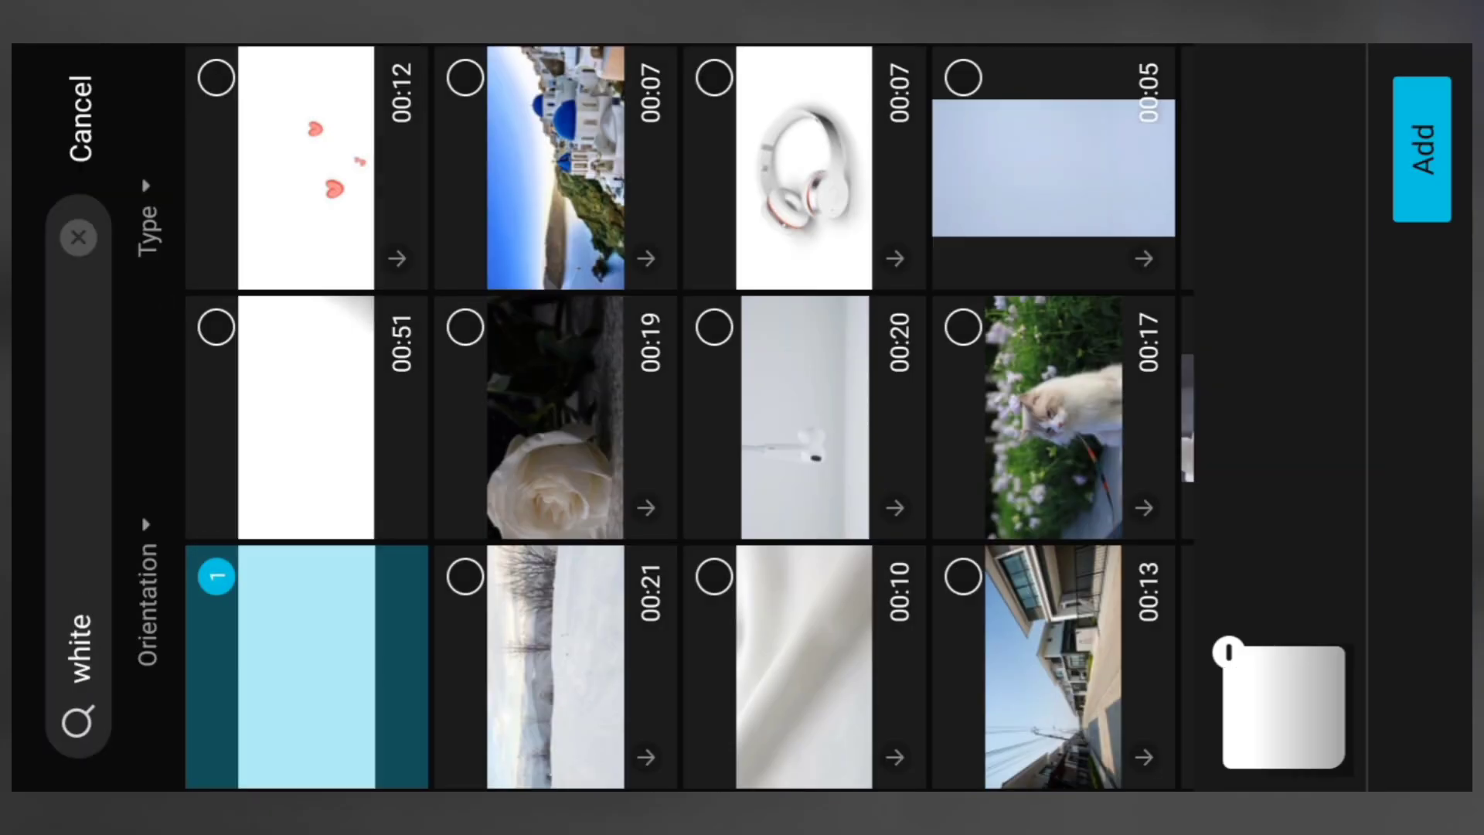
{"action": "left_click", "coordinate": [1423, 126]}
{"action": "left_click_drag", "start_coordinate": [670, 333], "coordinate": [805, 341]}
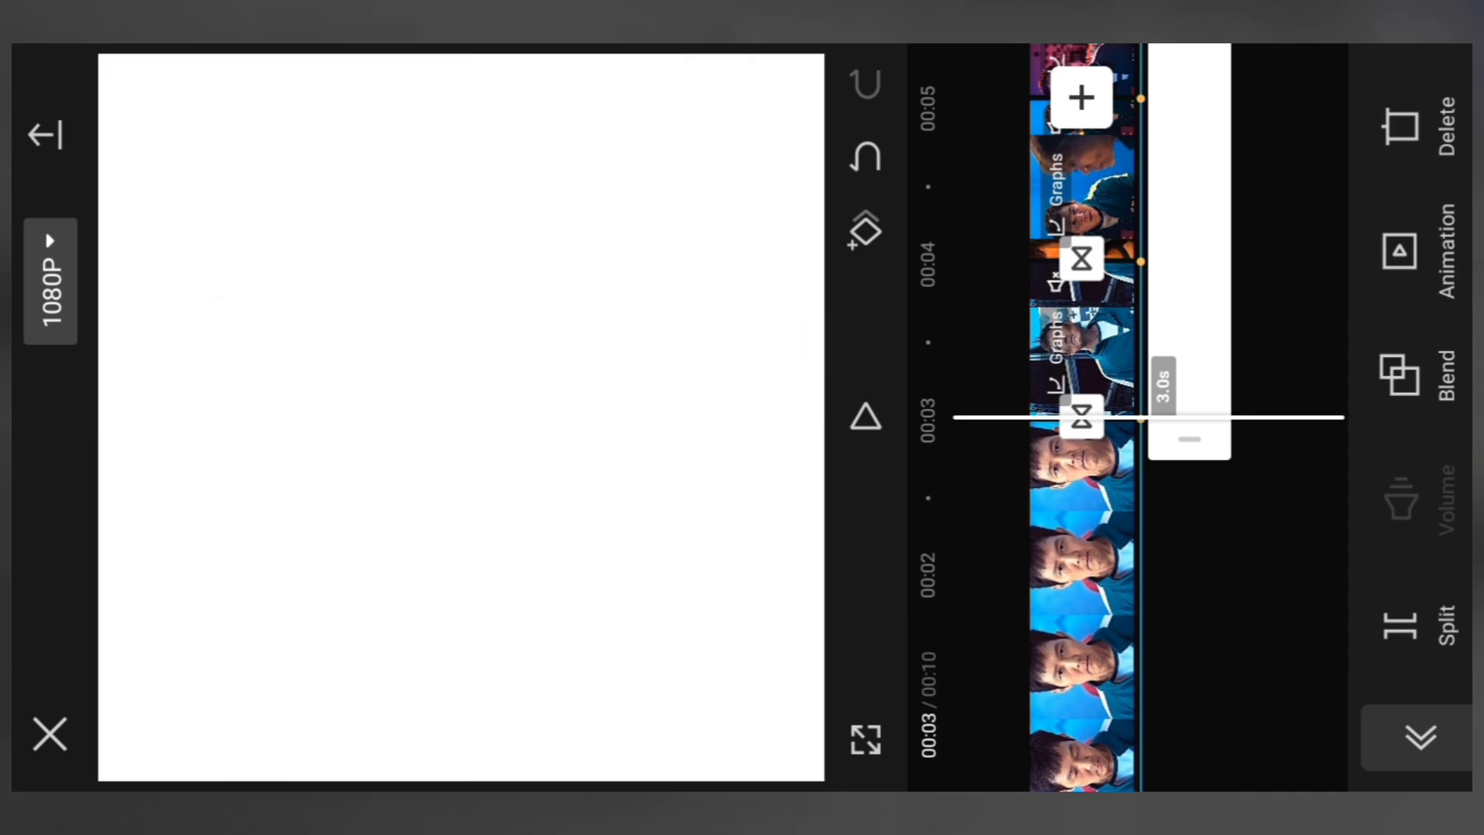
{"action": "left_click", "coordinate": [1416, 324]}
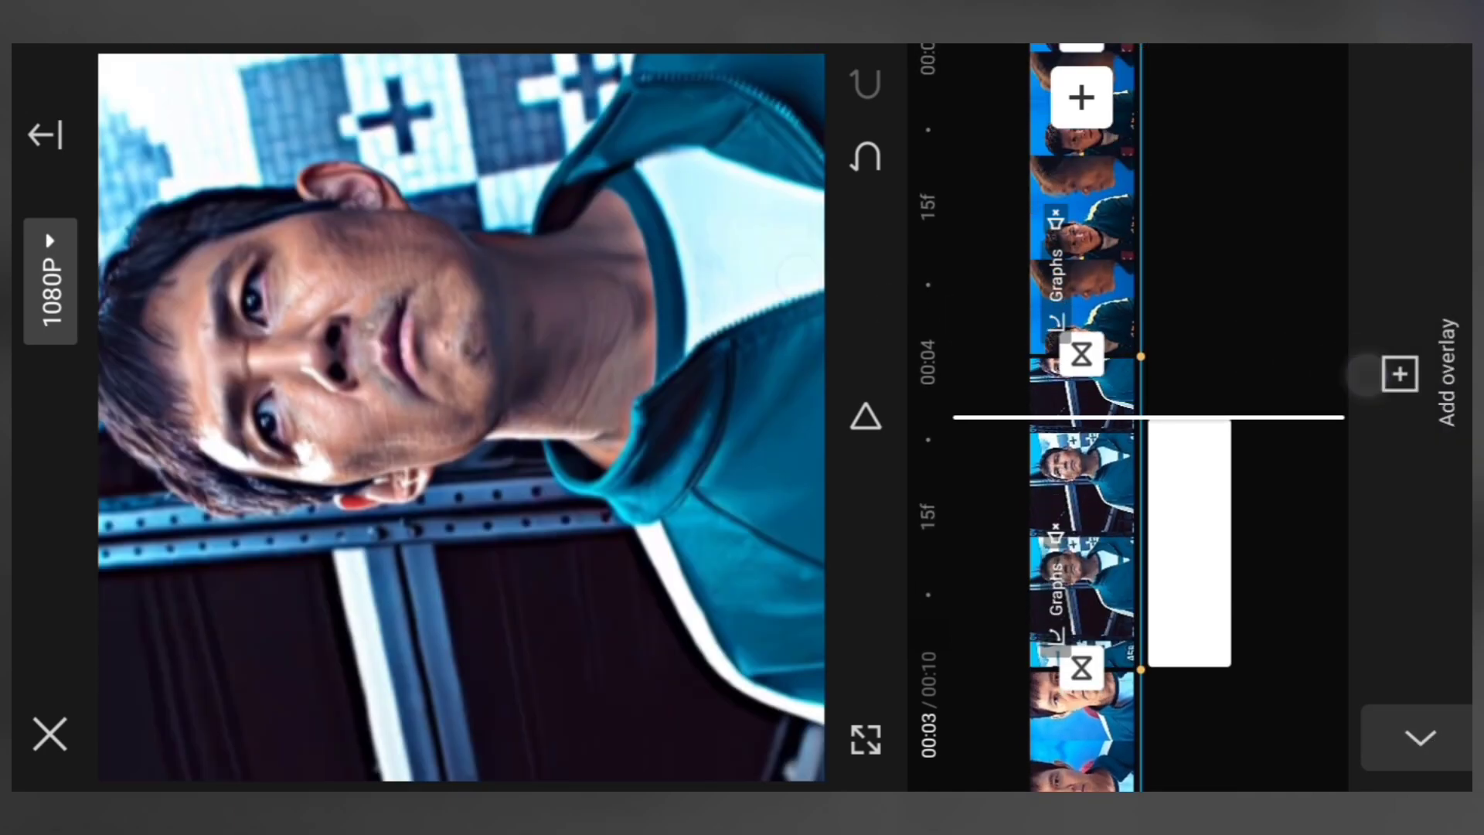
- Trim the white overlay to 1.0s at 00:03 and set its blend mode to Overlay
{"action": "left_click_drag", "start_coordinate": [1193, 391], "coordinate": [1295, 330]}
{"action": "left_click", "coordinate": [1295, 330]}
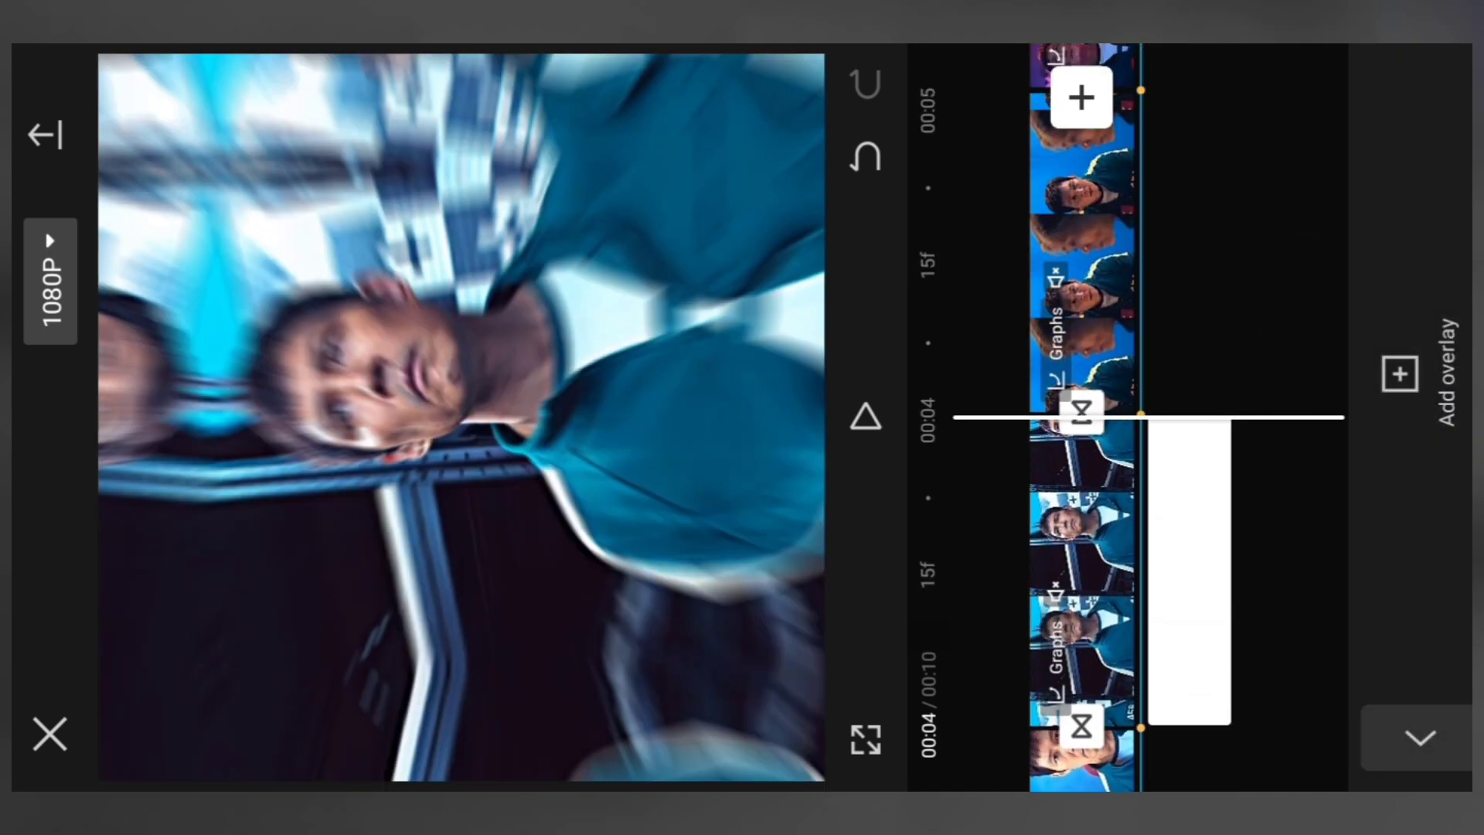
{"action": "left_click_drag", "start_coordinate": [1199, 619], "coordinate": [1198, 362]}
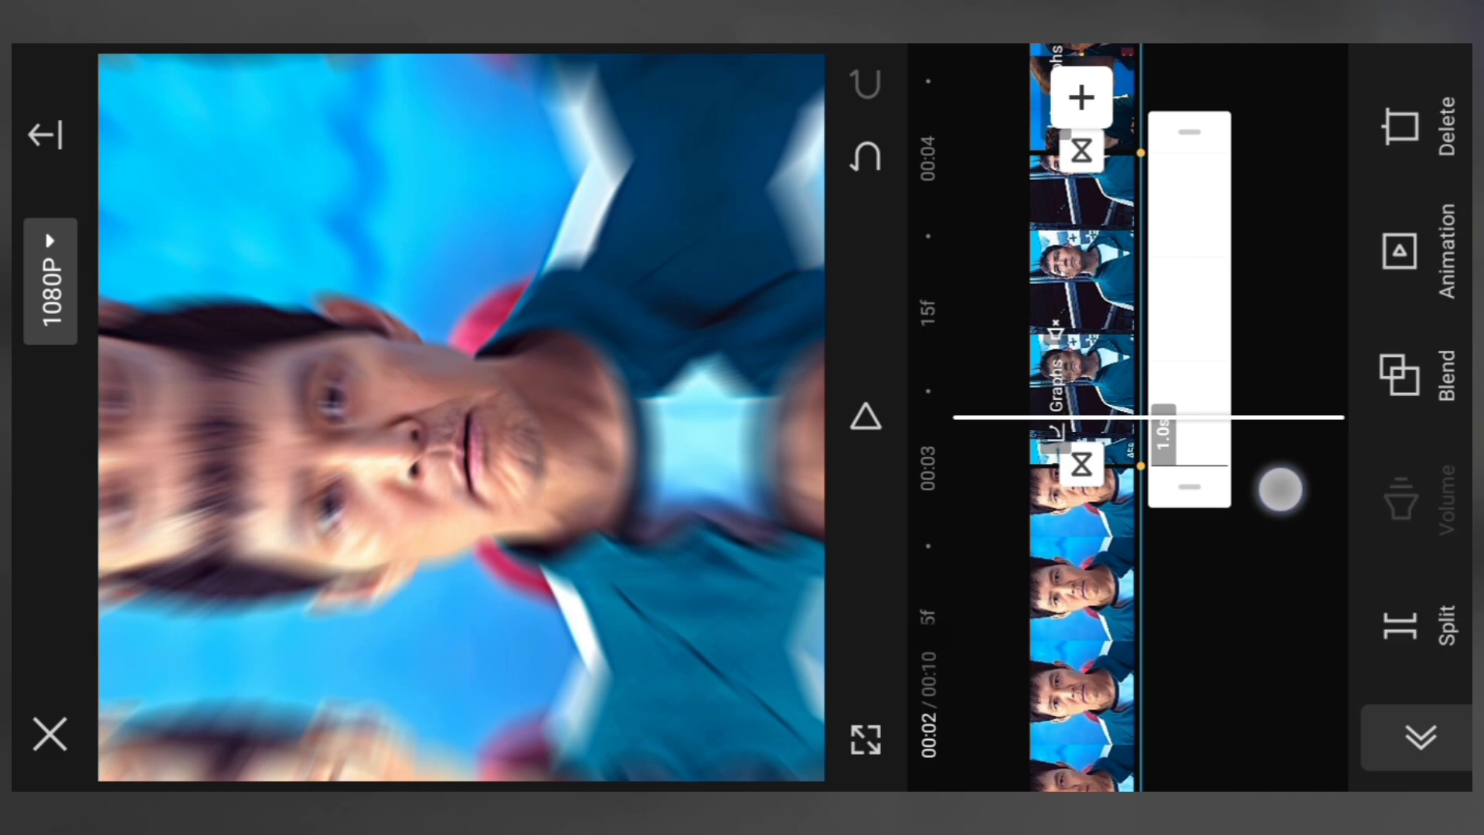
{"action": "left_click_drag", "start_coordinate": [1254, 494], "coordinate": [1299, 278]}
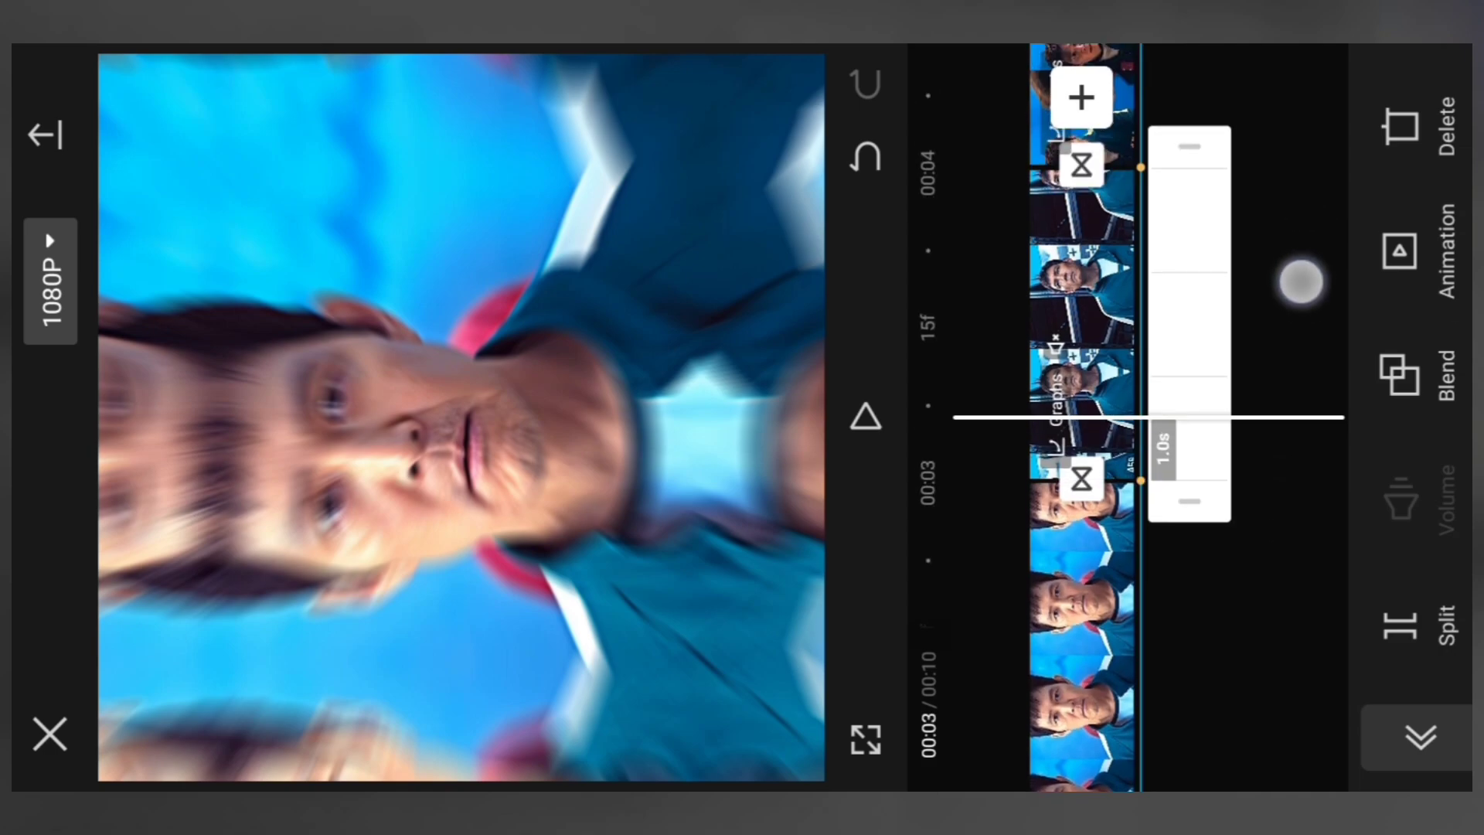
{"action": "left_click", "coordinate": [1401, 375]}
{"action": "left_click", "coordinate": [1170, 147]}
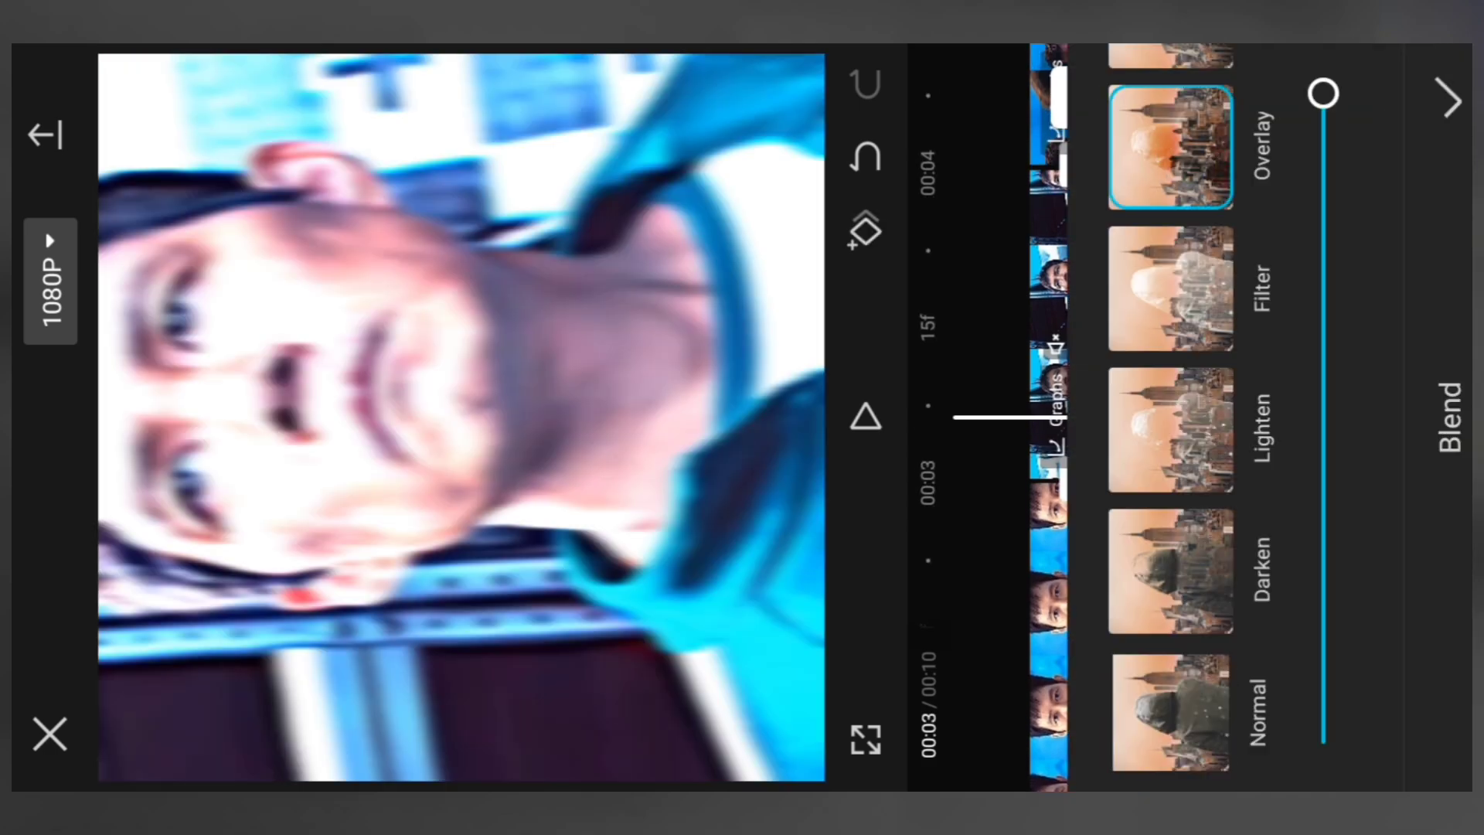
{"action": "left_click", "coordinate": [1312, 187]}
{"action": "left_click", "coordinate": [1400, 252]}
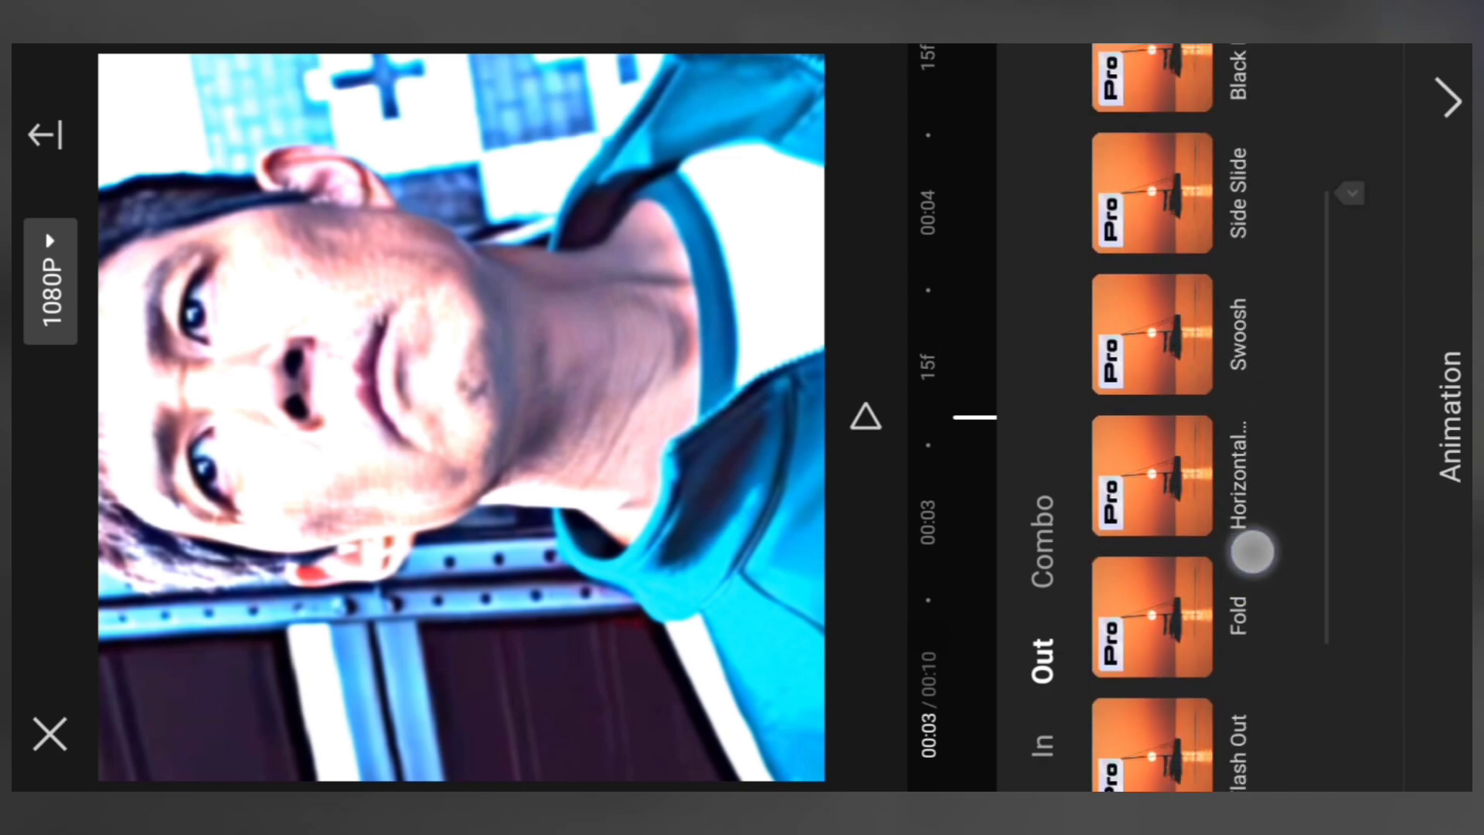
- Give the white overlay a 1.0s Fade Out animation
{"action": "scroll", "coordinate": [1253, 552], "scroll_direction": "up", "scroll_amount": 8}
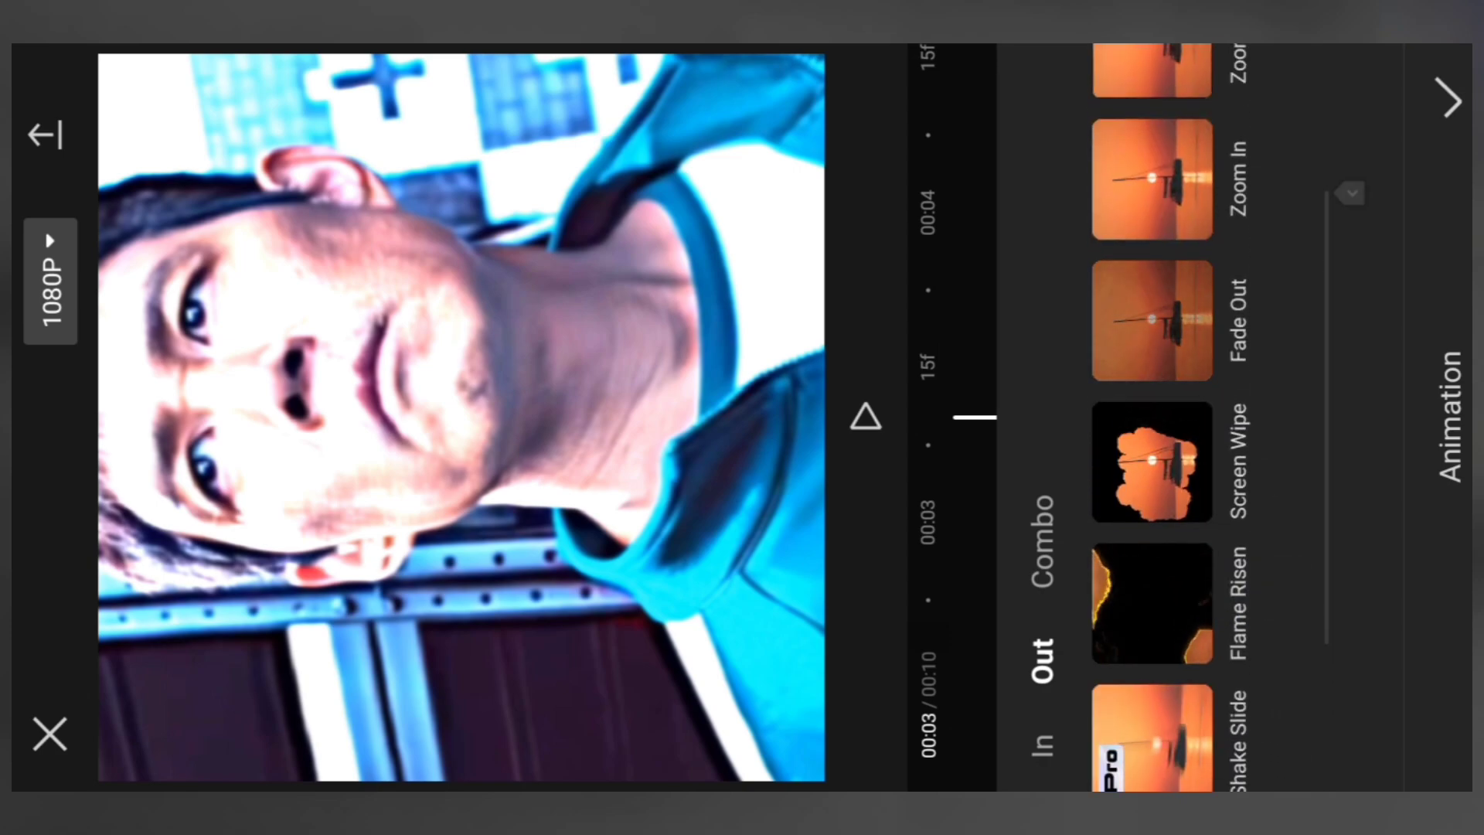
{"action": "left_click", "coordinate": [1152, 320]}
{"action": "left_click_drag", "start_coordinate": [1351, 413], "coordinate": [1351, 642]}
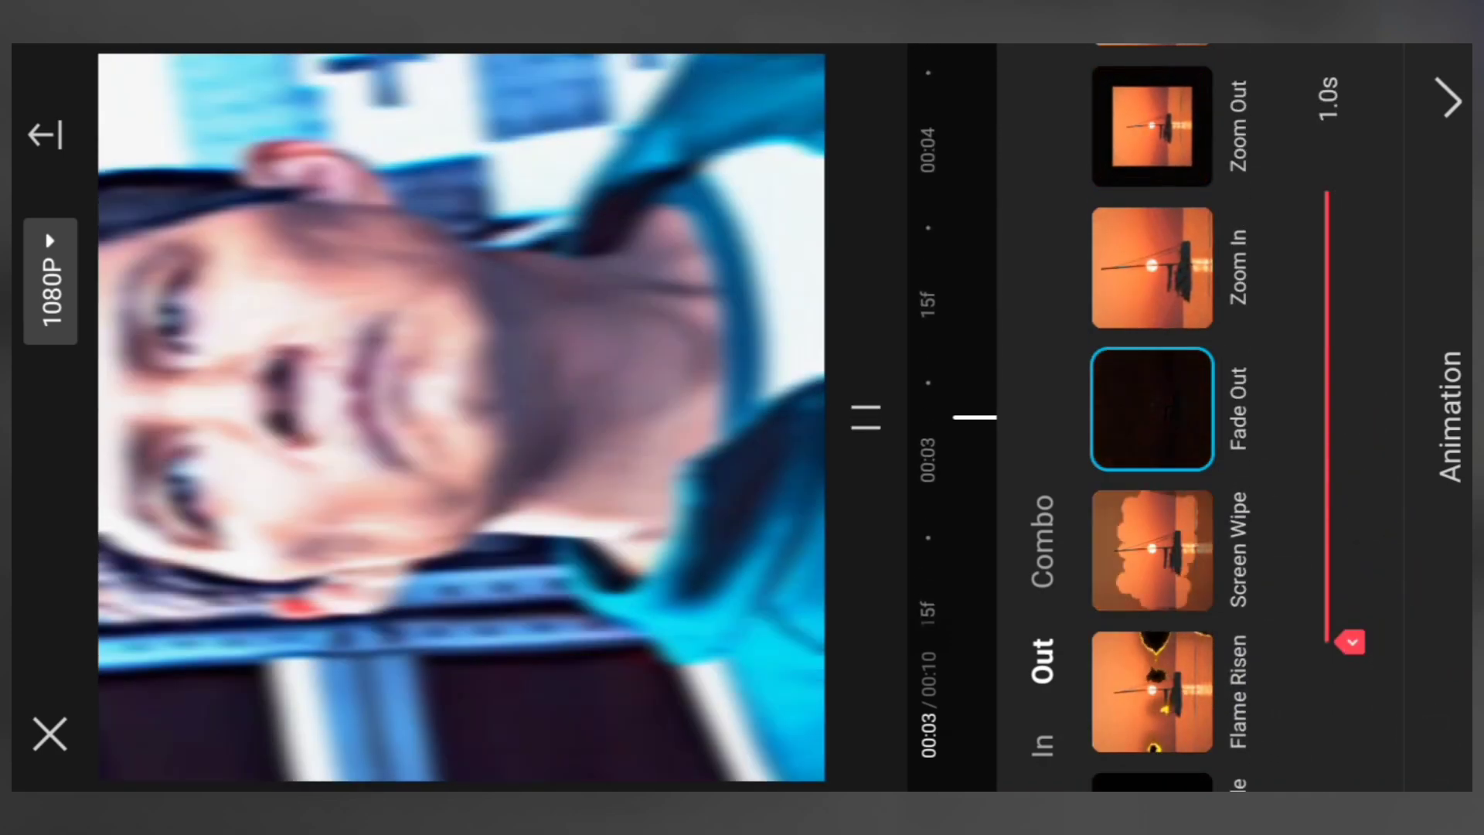
{"action": "left_click", "coordinate": [1452, 100]}
{"action": "left_click", "coordinate": [1418, 737]}
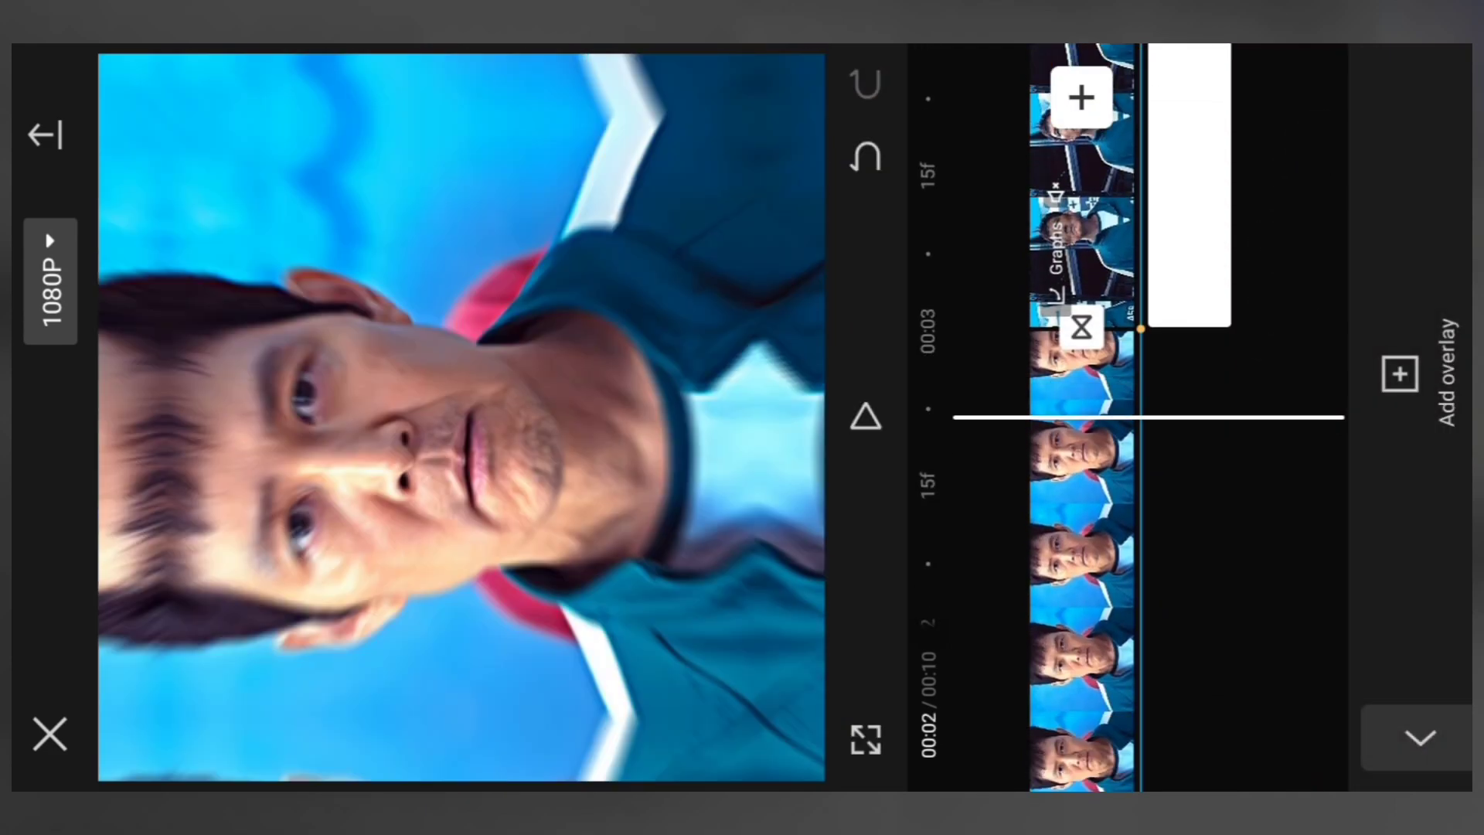
- Preview the flash and copy the white overlay to the next beat at 00:04
{"action": "left_click", "coordinate": [866, 417]}
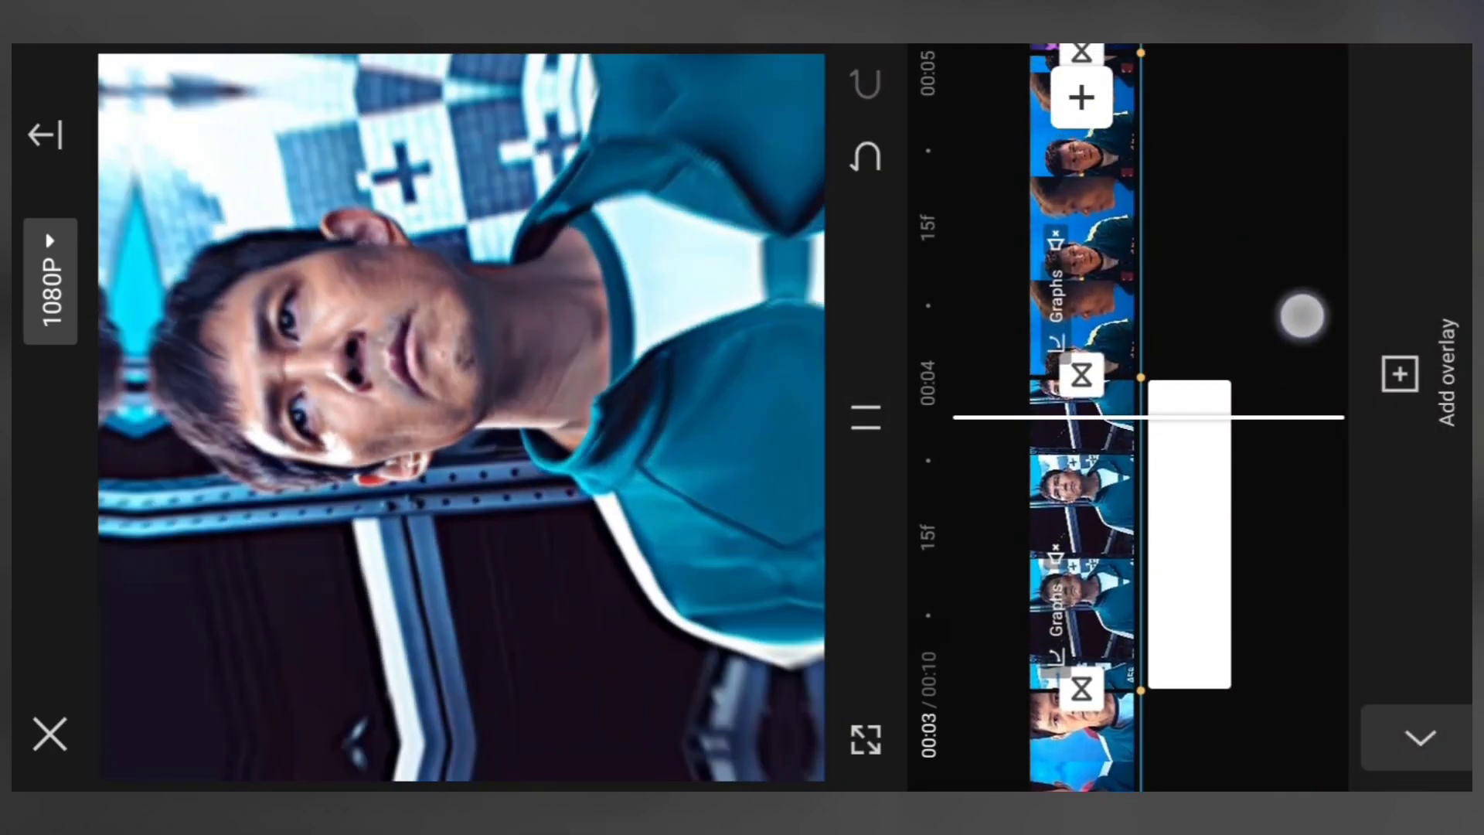
{"action": "left_click_drag", "start_coordinate": [1299, 315], "coordinate": [1198, 406]}
{"action": "left_click", "coordinate": [1198, 406]}
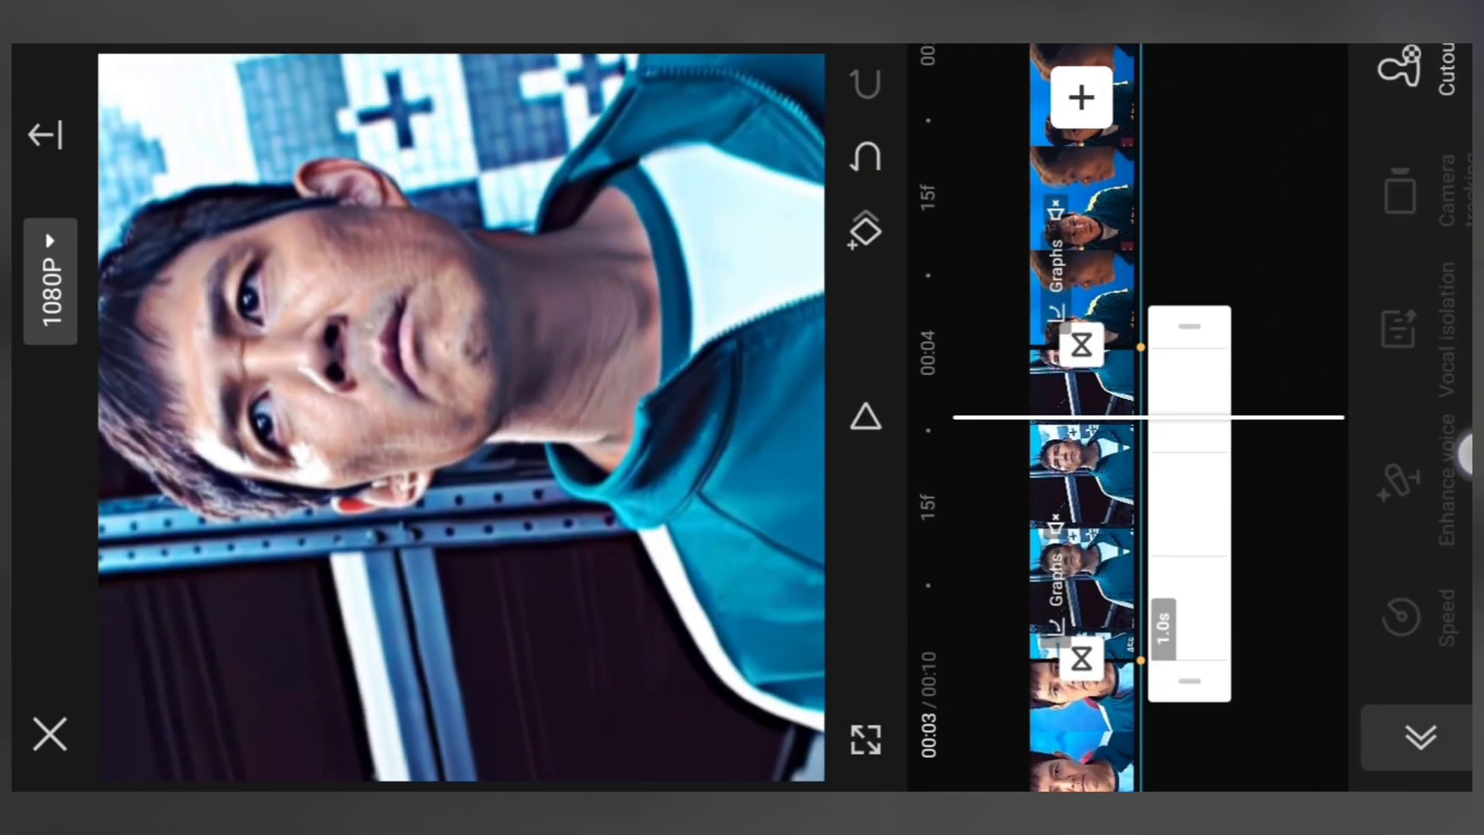
{"action": "left_click_drag", "start_coordinate": [1399, 232], "coordinate": [1400, 603]}
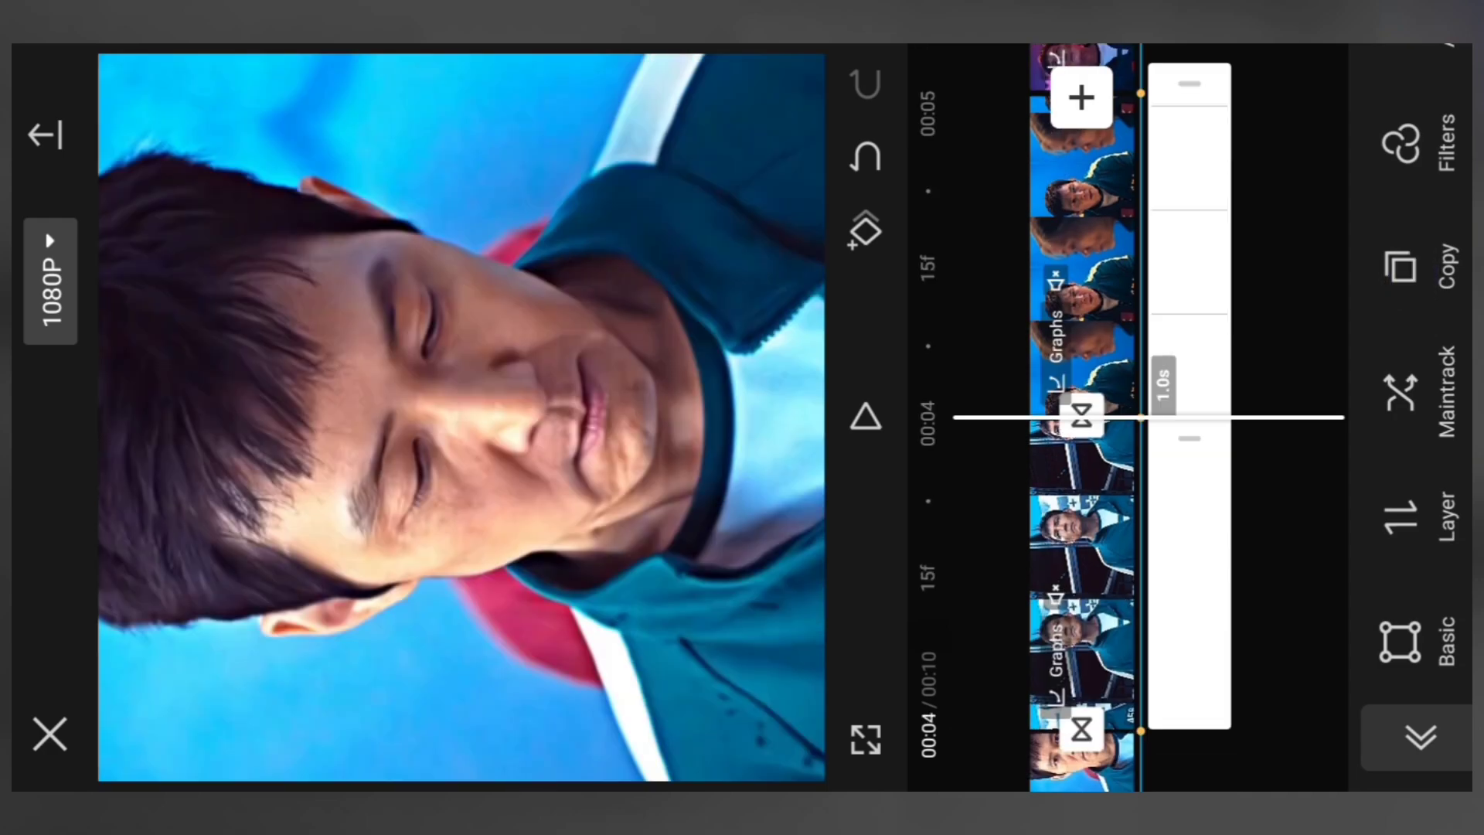
{"action": "left_click_drag", "start_coordinate": [1296, 335], "coordinate": [1314, 446]}
{"action": "left_click", "coordinate": [1282, 382]}
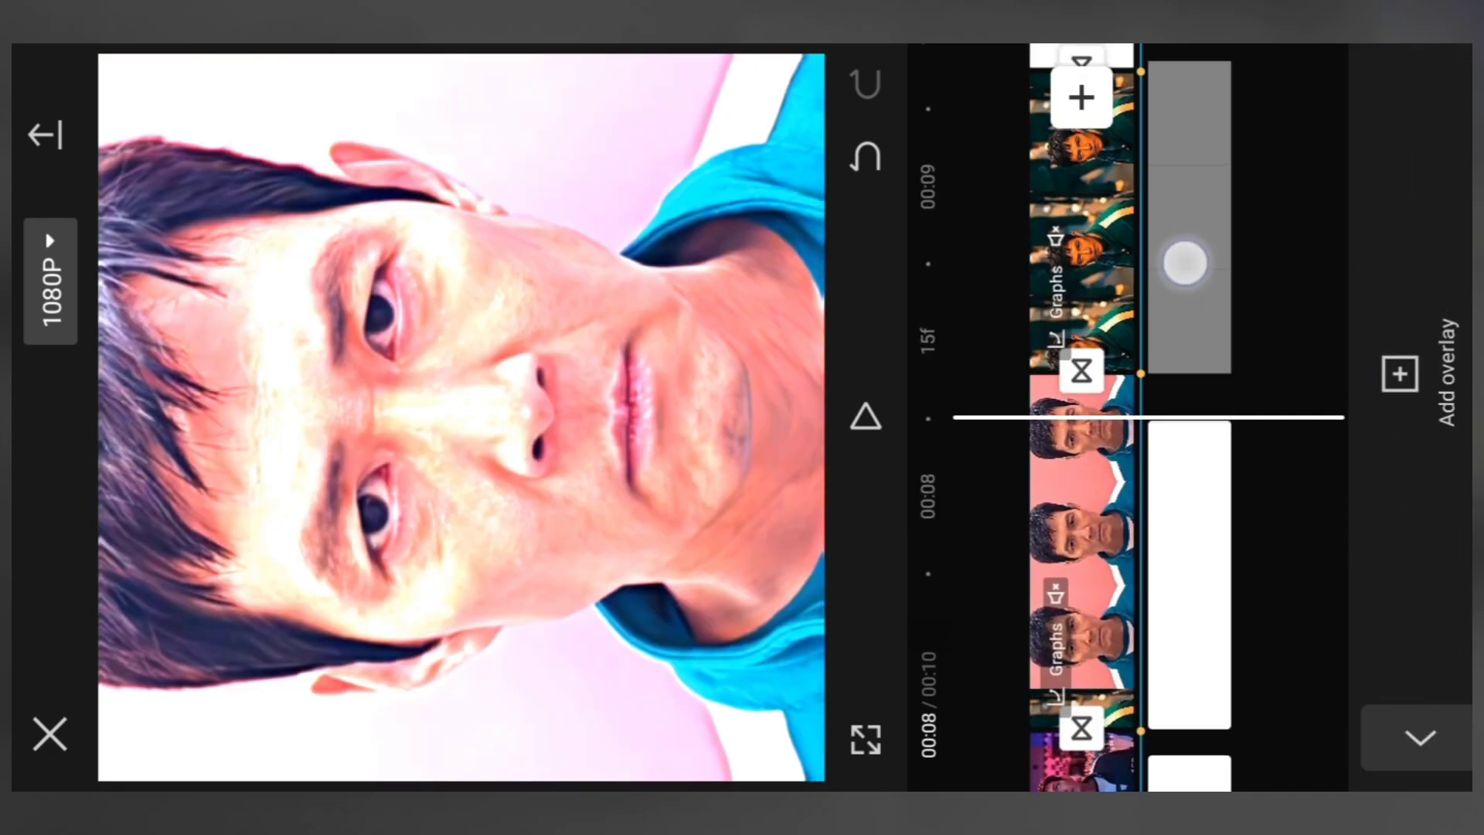
- Check the placed flashes, play the edit, and open the 1080p, 60 fps export settings
{"action": "left_click_drag", "start_coordinate": [1186, 263], "coordinate": [1262, 368]}
{"action": "left_click", "coordinate": [866, 417]}
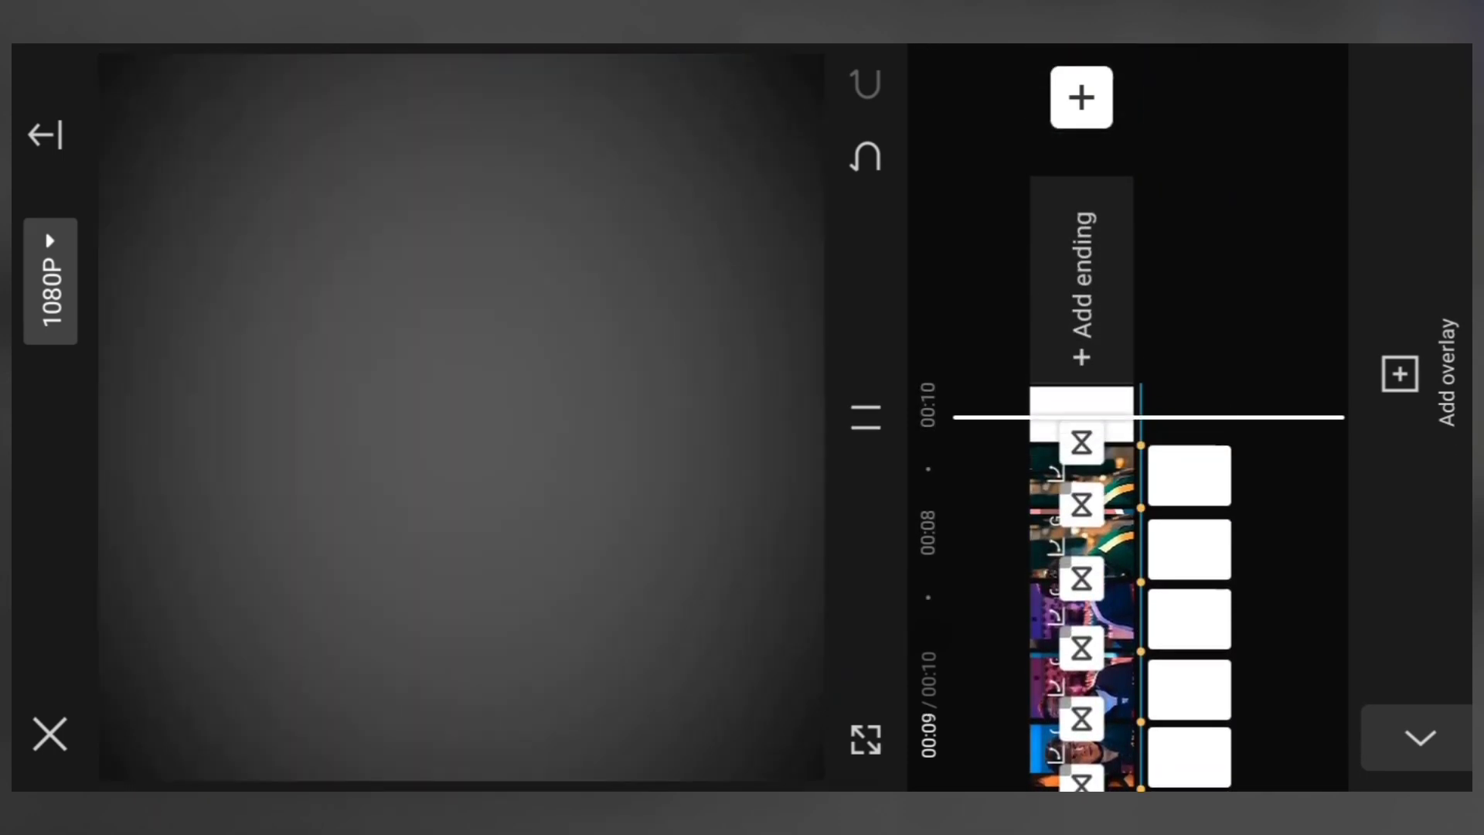
{"action": "left_click", "coordinate": [51, 281]}
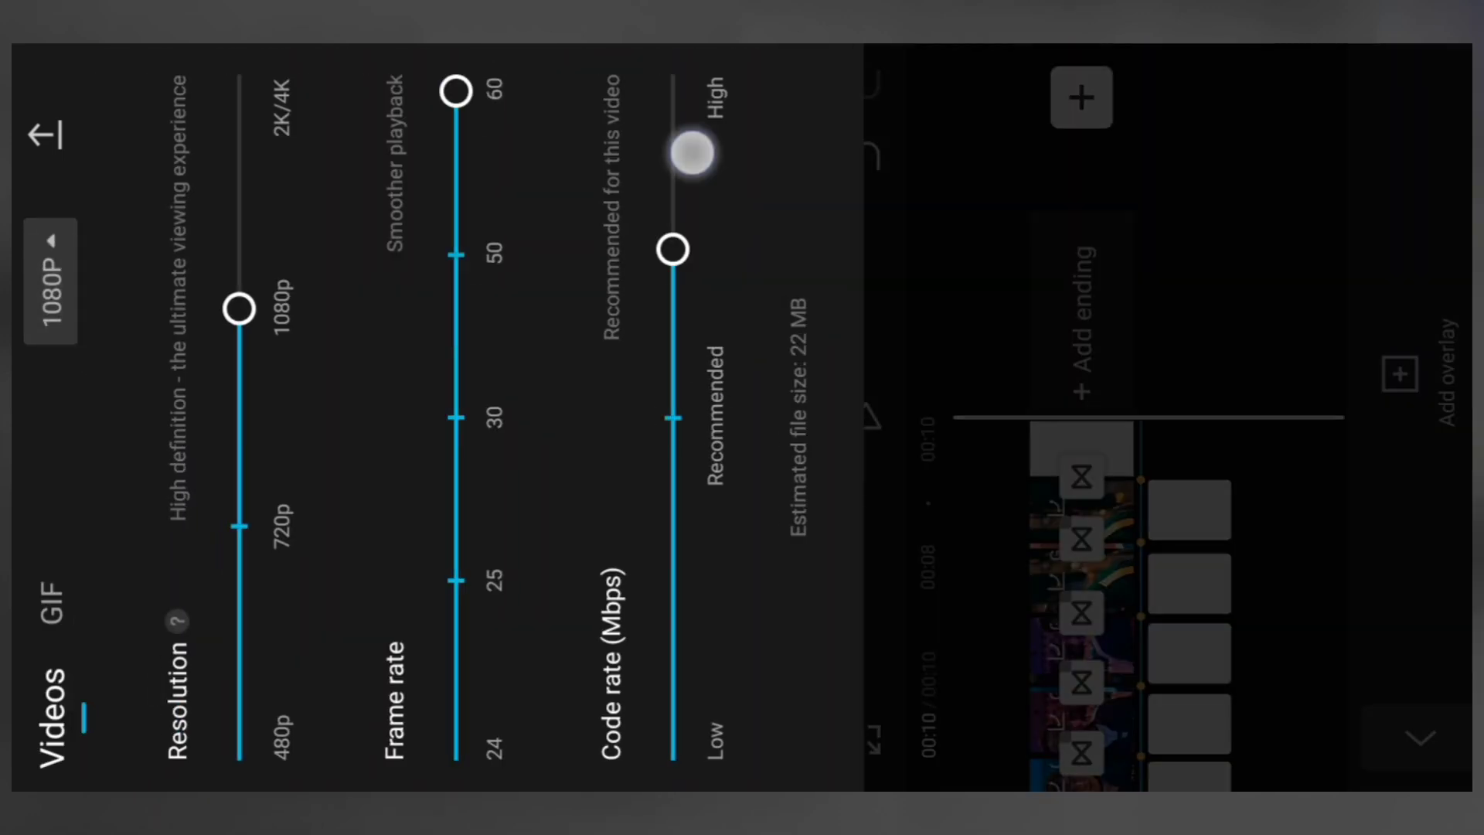